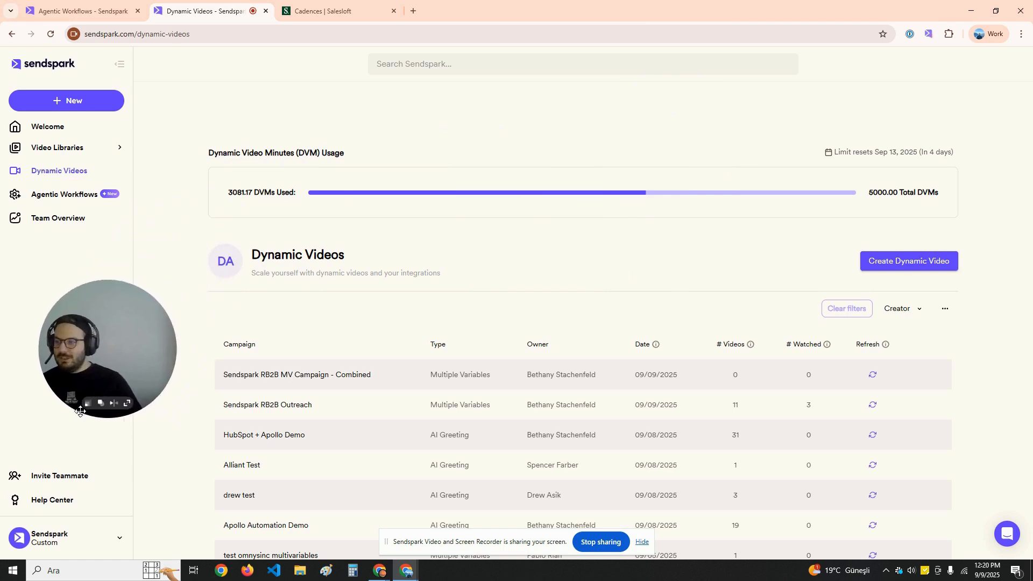
# Open the drew test campaign, preview two prospects' generated videos, and copy a prospect's email
pyautogui.moveTo(75, 380); pyautogui.dragTo(74, 339)
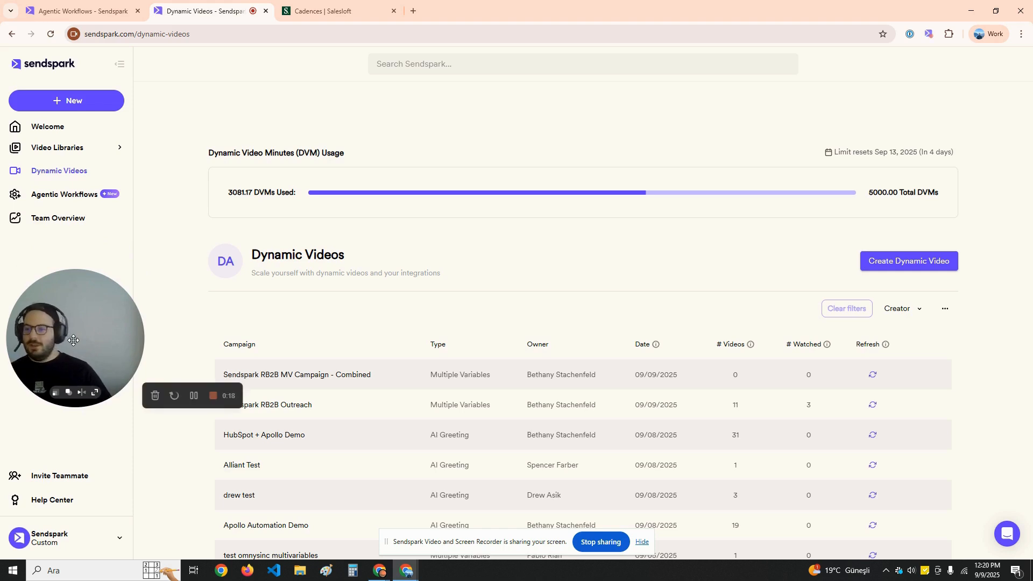
pyautogui.scroll(-2, 335, 202)
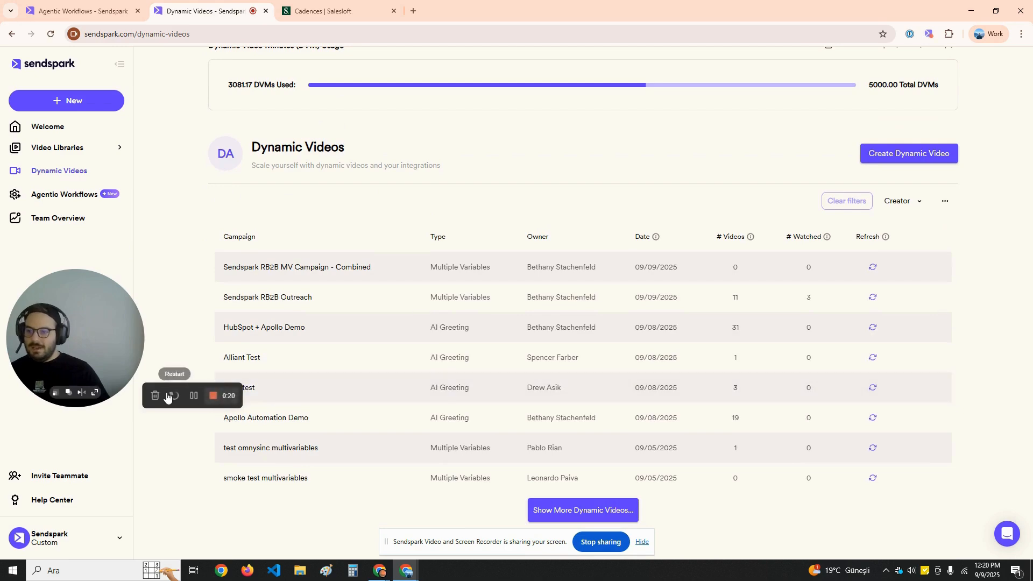
pyautogui.moveTo(178, 397); pyautogui.dragTo(183, 446)
pyautogui.moveTo(234, 388); pyautogui.dragTo(239, 391)
pyautogui.click(238, 389)
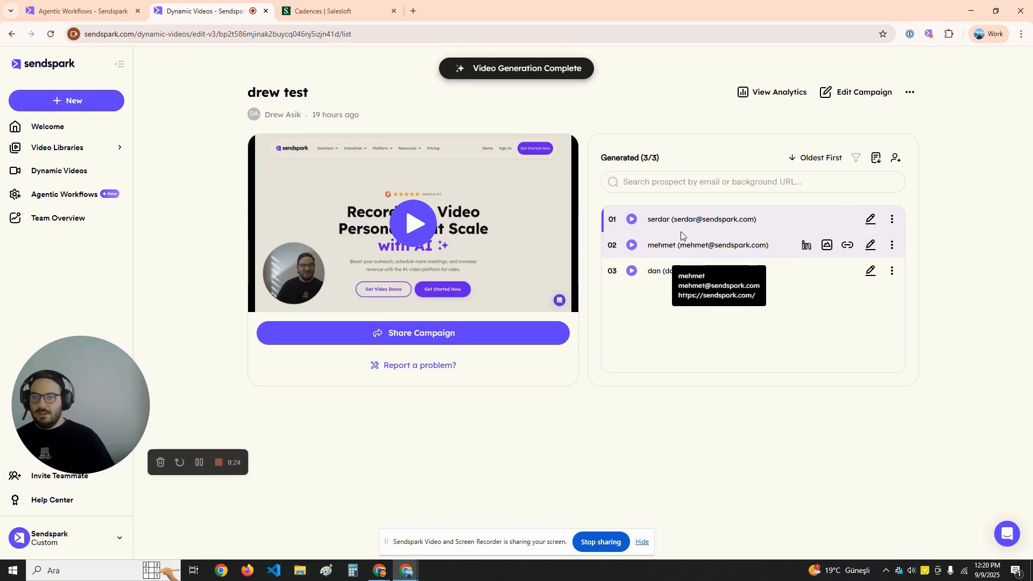
pyautogui.click(667, 281)
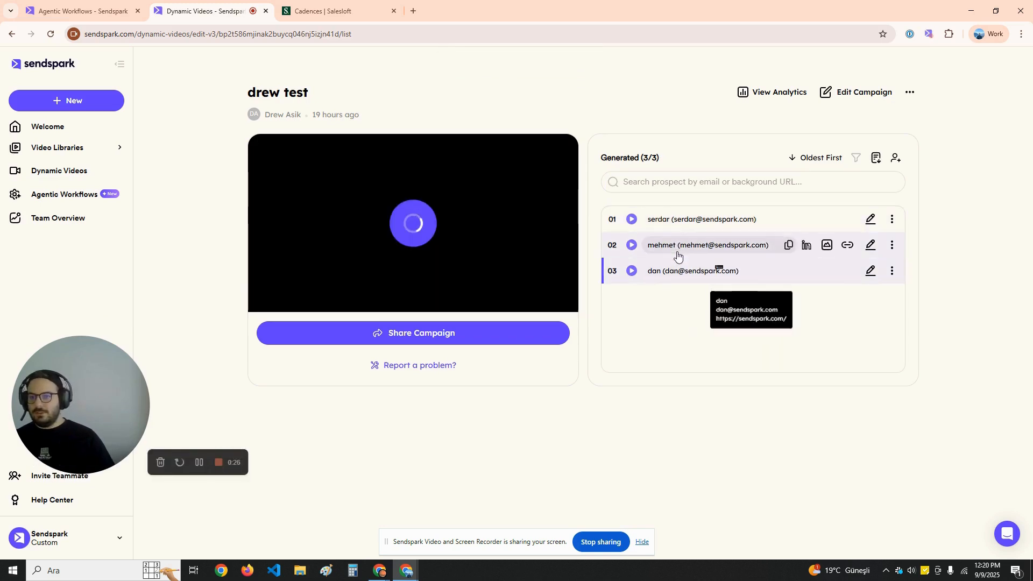
pyautogui.click(711, 246)
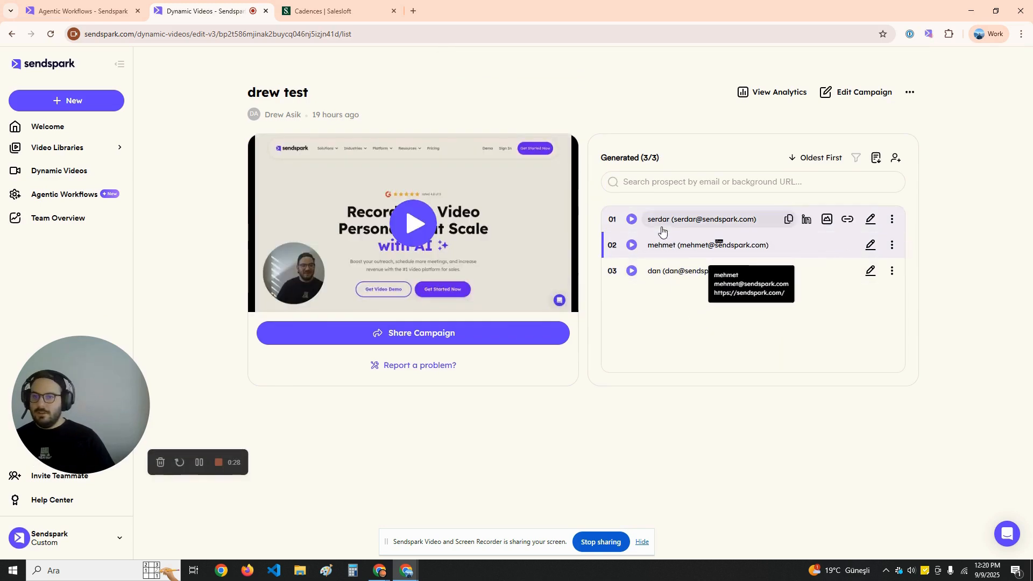
pyautogui.click(675, 274)
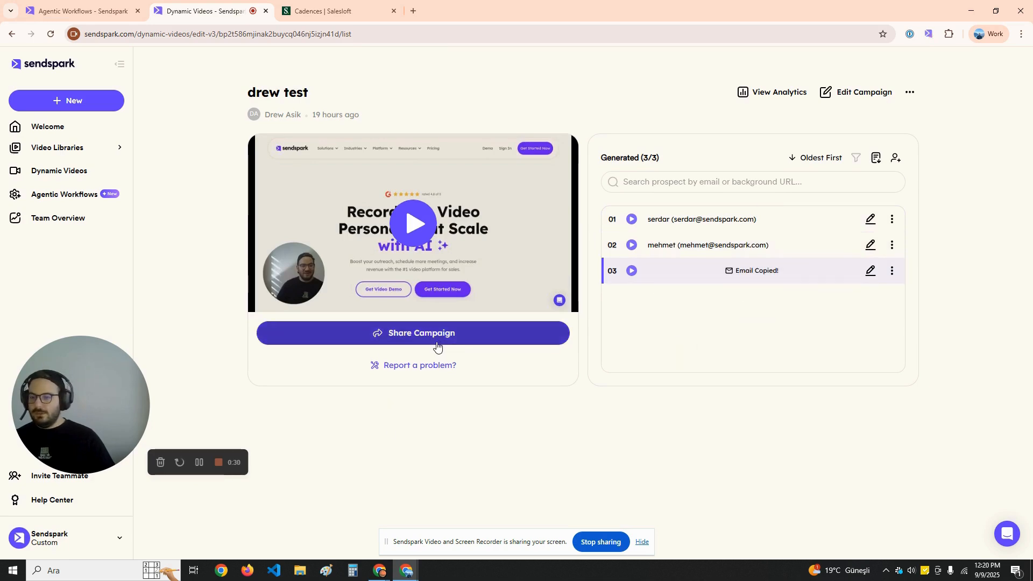
# Copy the campaign's SalesLoft share snippet by searching 'sales' among share options, then go to Salesloft
pyautogui.click(419, 342)
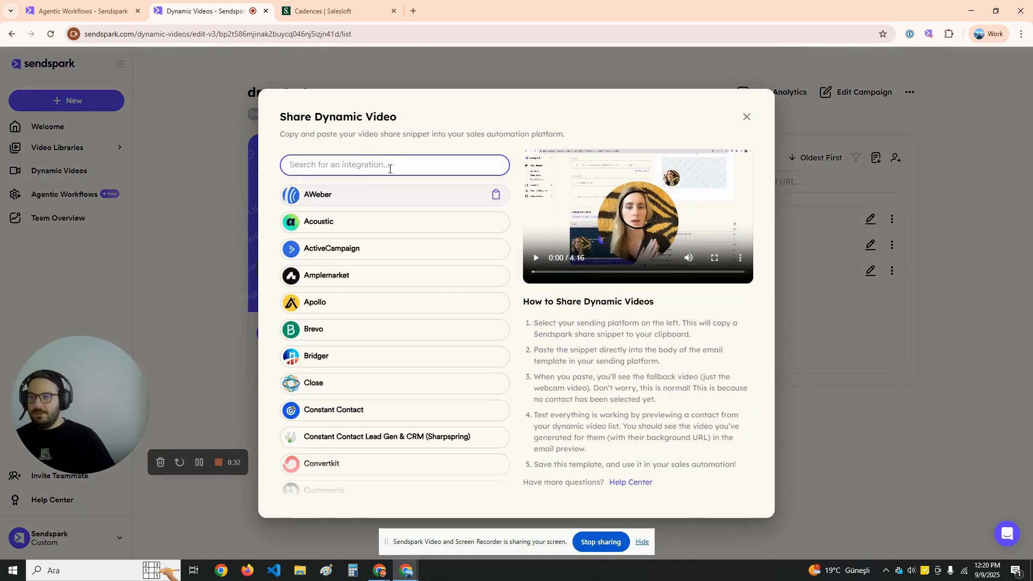
pyautogui.write('sales')
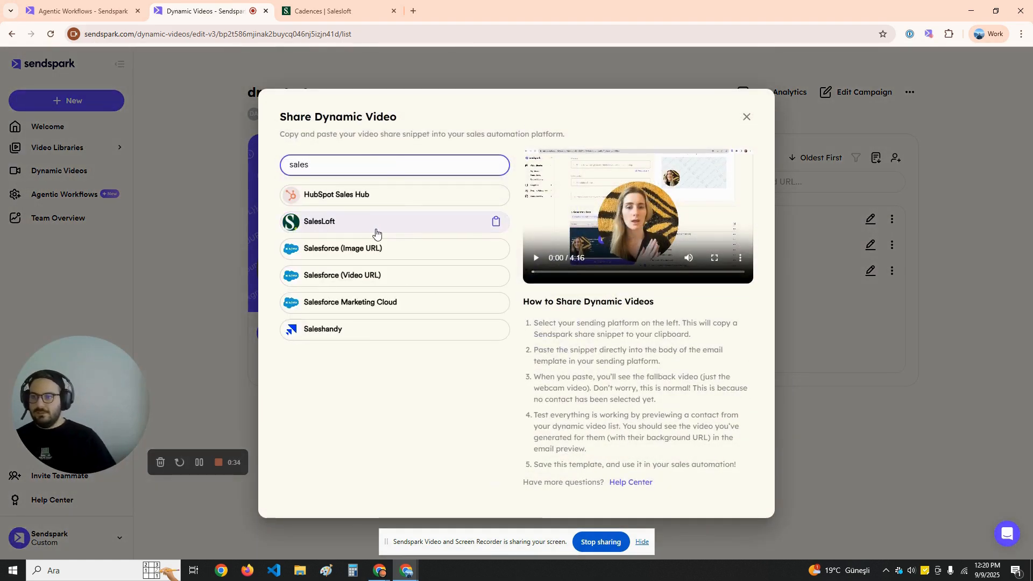
pyautogui.click(418, 227)
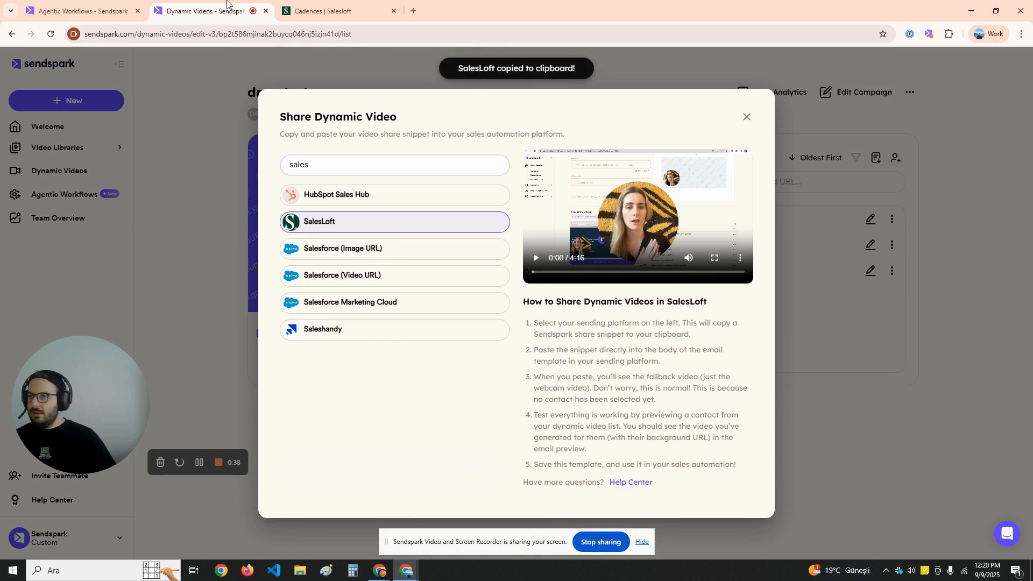
pyautogui.click(362, 5)
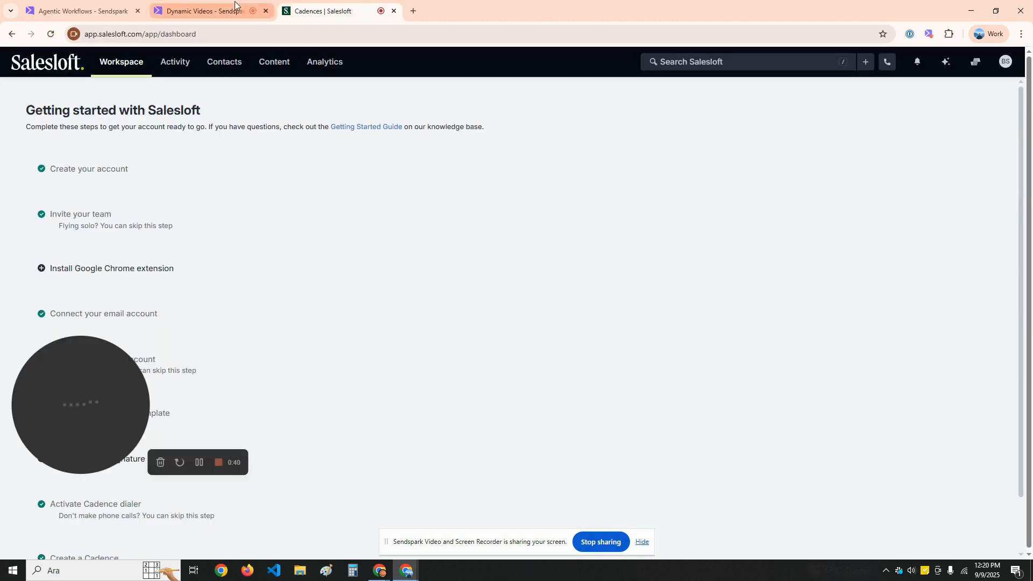
# Go to Content > Cadences in Salesloft and start a new cadence
pyautogui.click(293, 65)
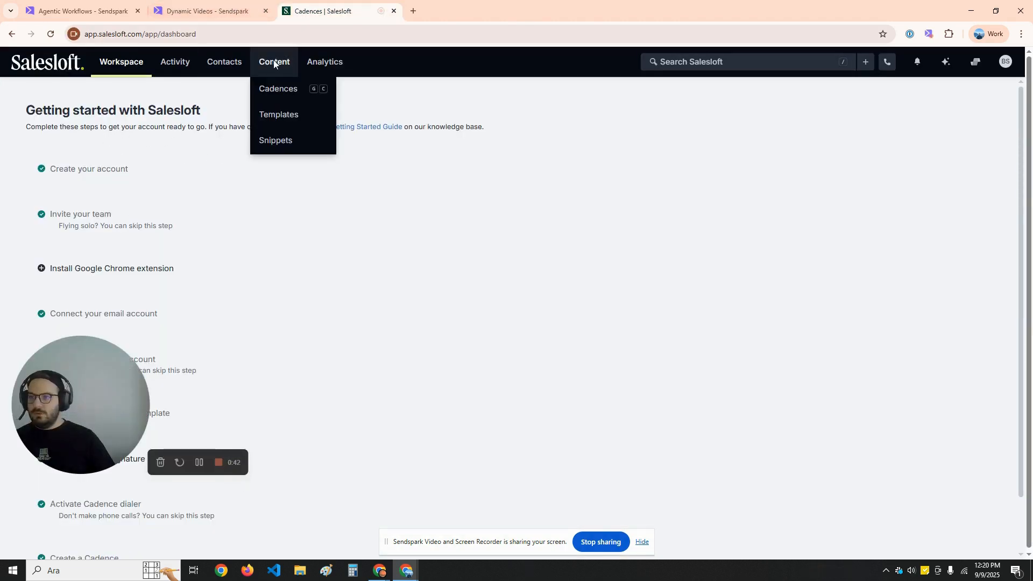
pyautogui.click(295, 90)
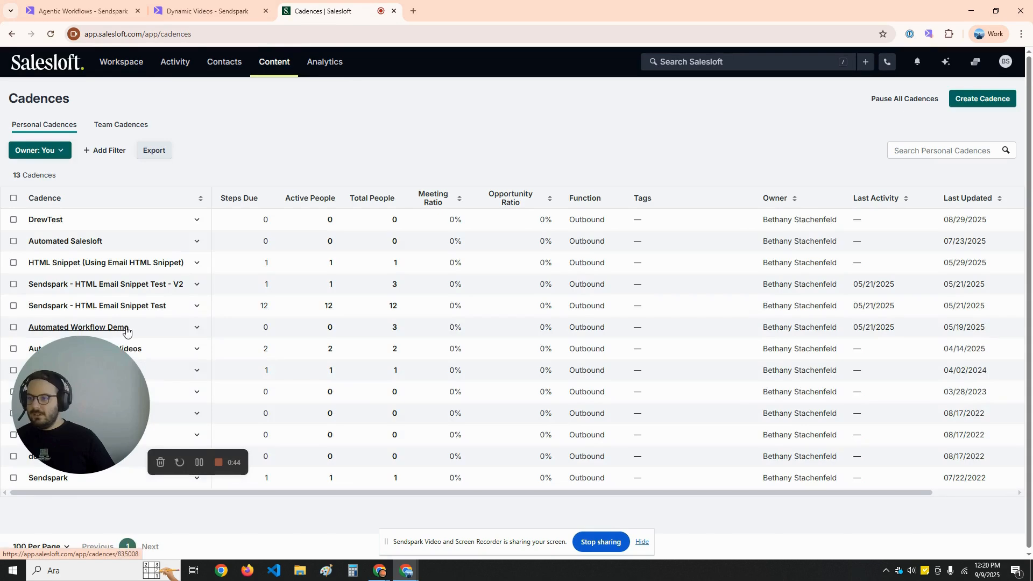
pyautogui.moveTo(85, 383); pyautogui.dragTo(780, 149)
pyautogui.click(1006, 101)
# Name the cadence DrewNewTest and create it with default settings
pyautogui.click(99, 154)
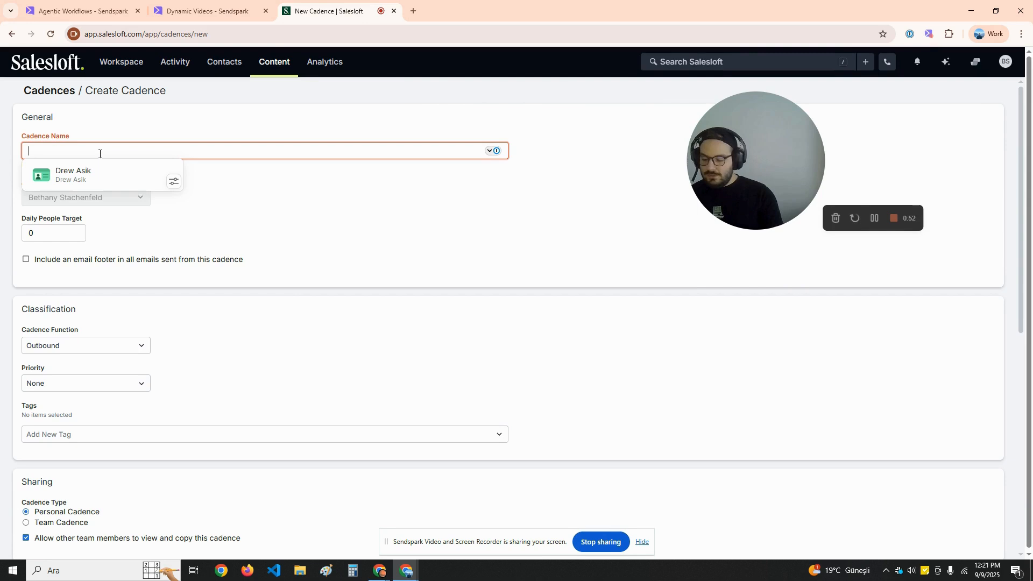
pyautogui.write('DrewN')
pyautogui.press('BackSpace')
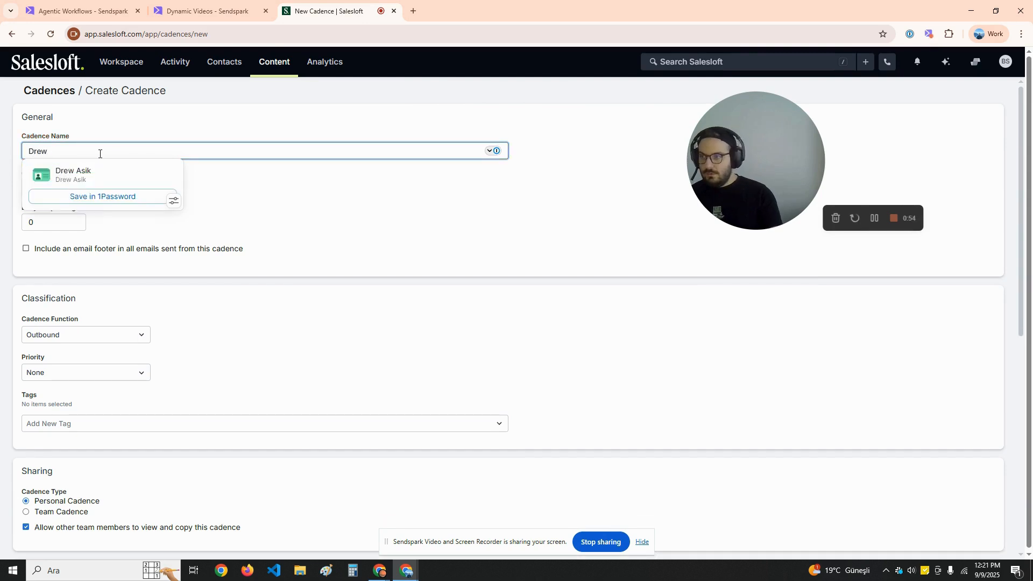
pyautogui.write('NewTest')
pyautogui.scroll(-6, 399, 280)
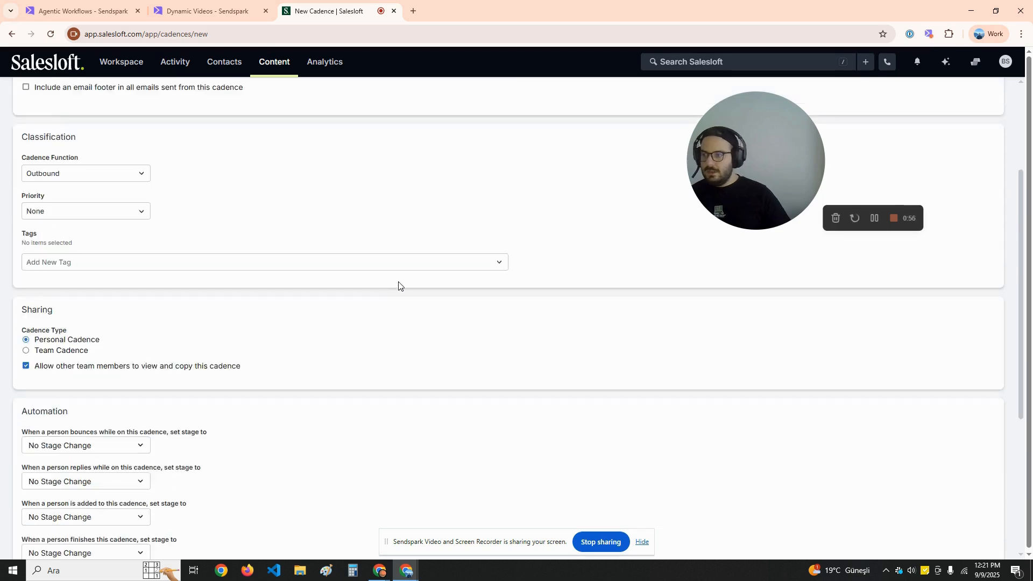
pyautogui.scroll(3, 32, 178)
pyautogui.scroll(-5, 212, 353)
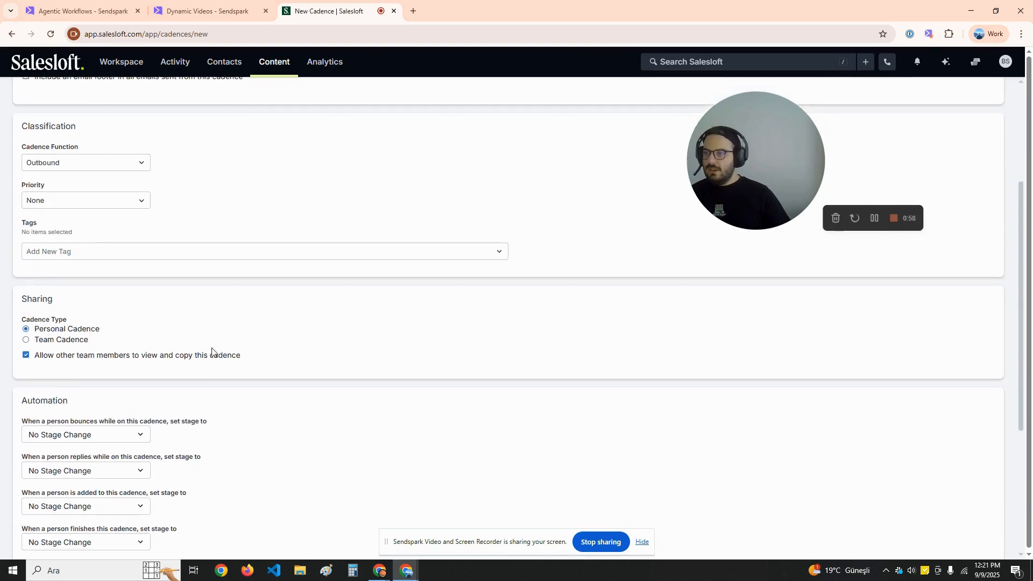
pyautogui.click(44, 526)
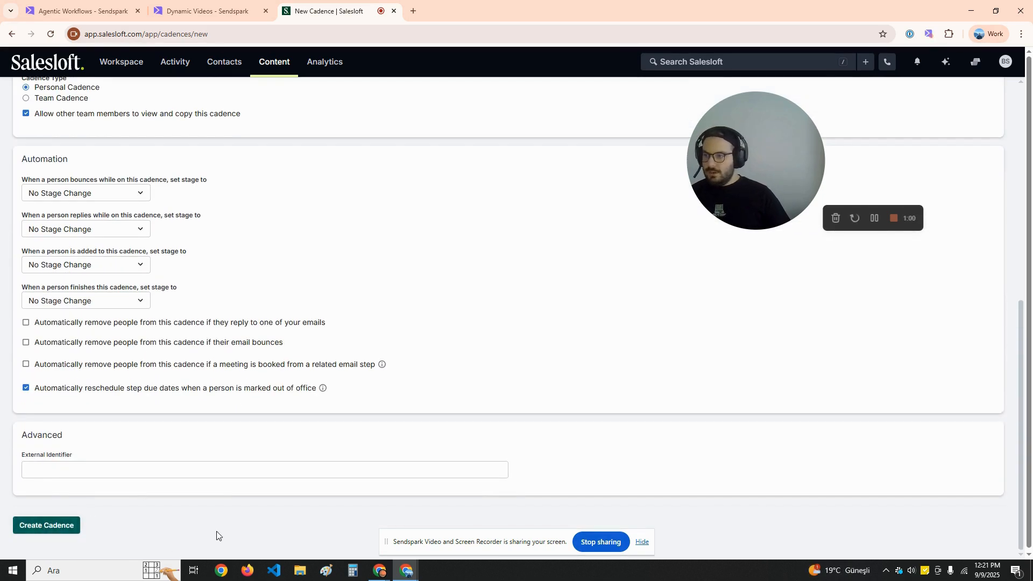
# Build DrewNewTest from scratch with a Day 1 email template step and continue to its content
pyautogui.click(466, 381)
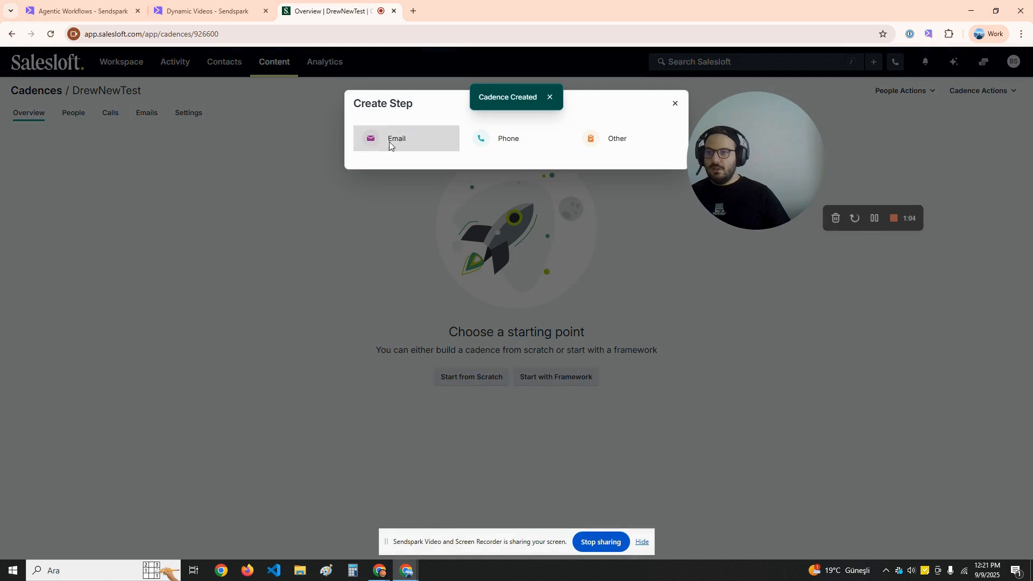
pyautogui.click(405, 146)
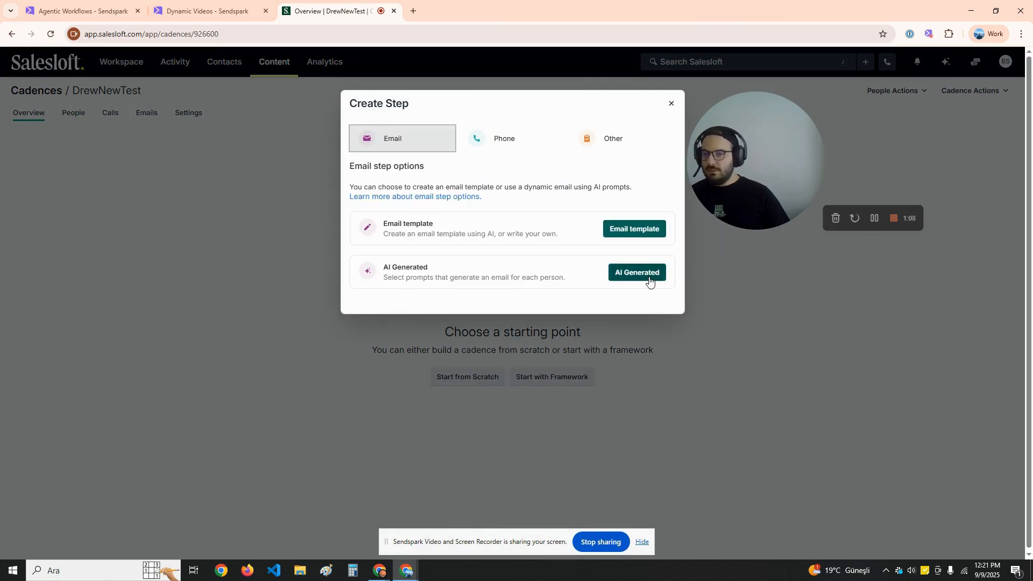
pyautogui.click(643, 230)
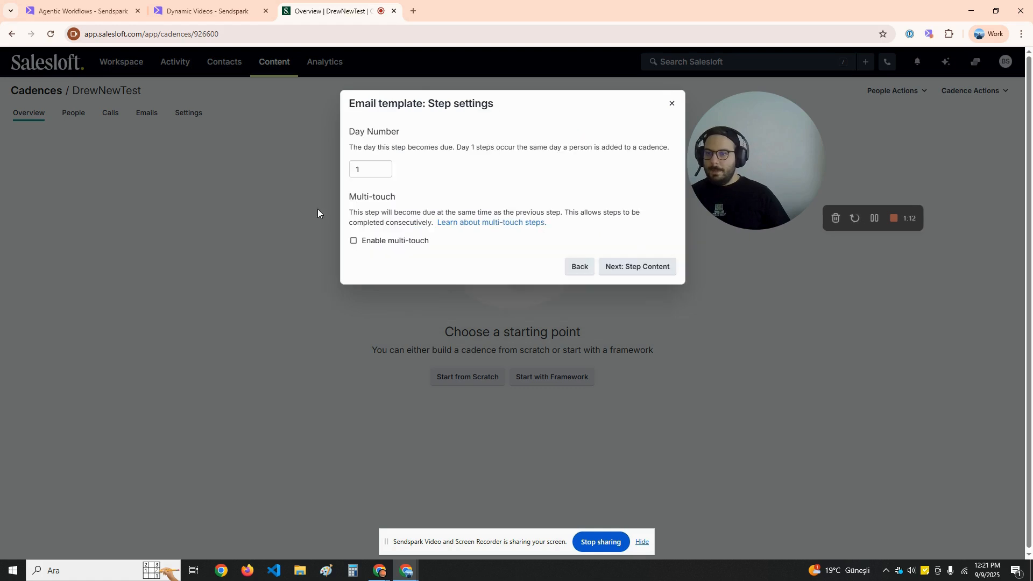
pyautogui.click(631, 276)
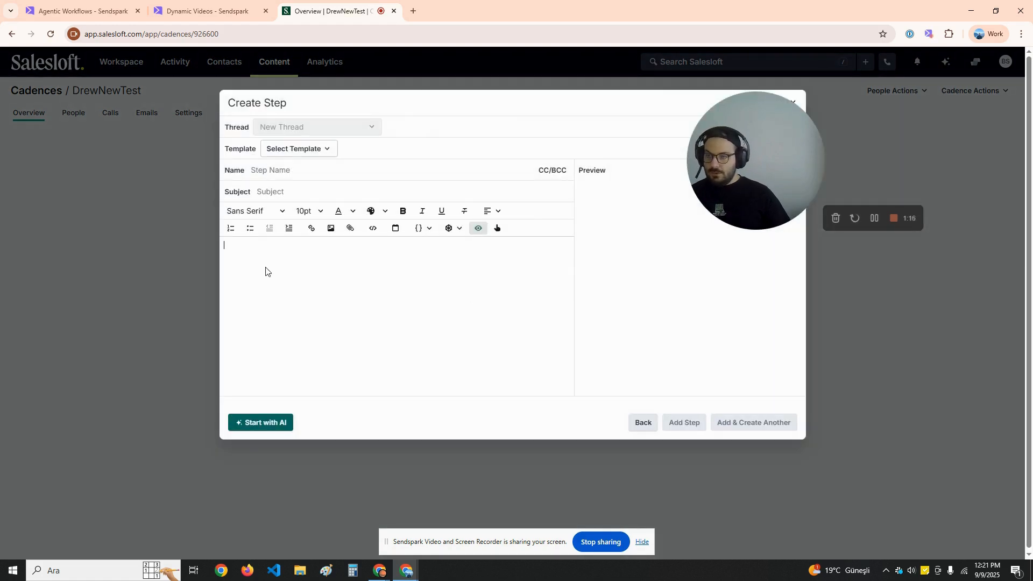
# Paste the Sendspark video snippet into the body and add subject 'I have created a video for you'
pyautogui.hotkey('ctrl', 'v')
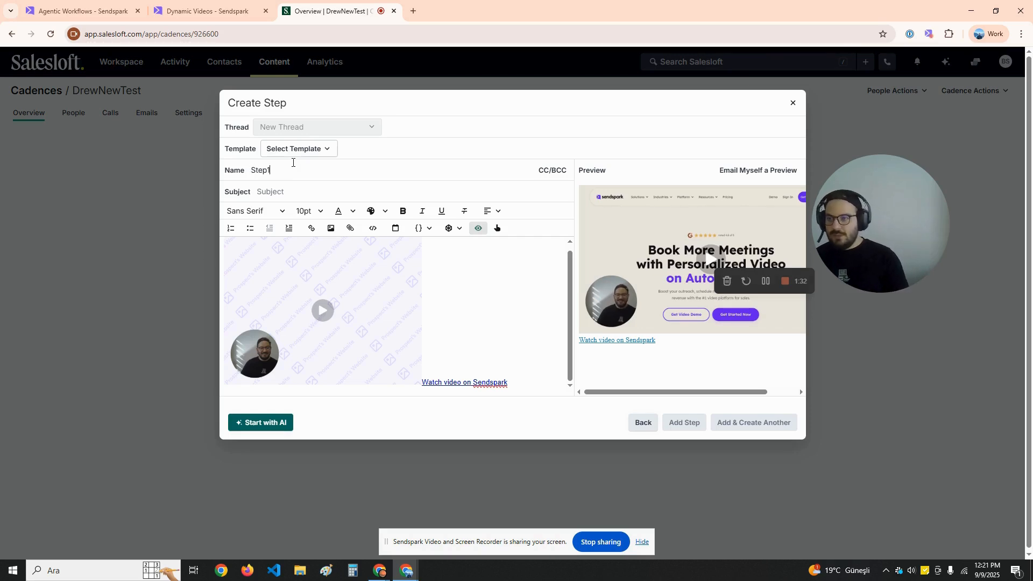
pyautogui.click(293, 188)
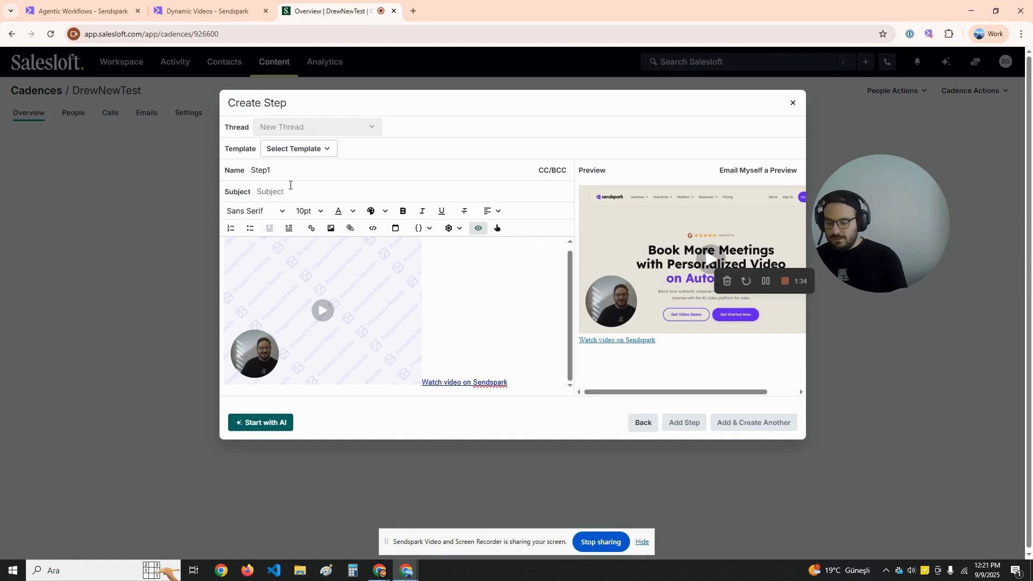
pyautogui.write('I have created a video for you')
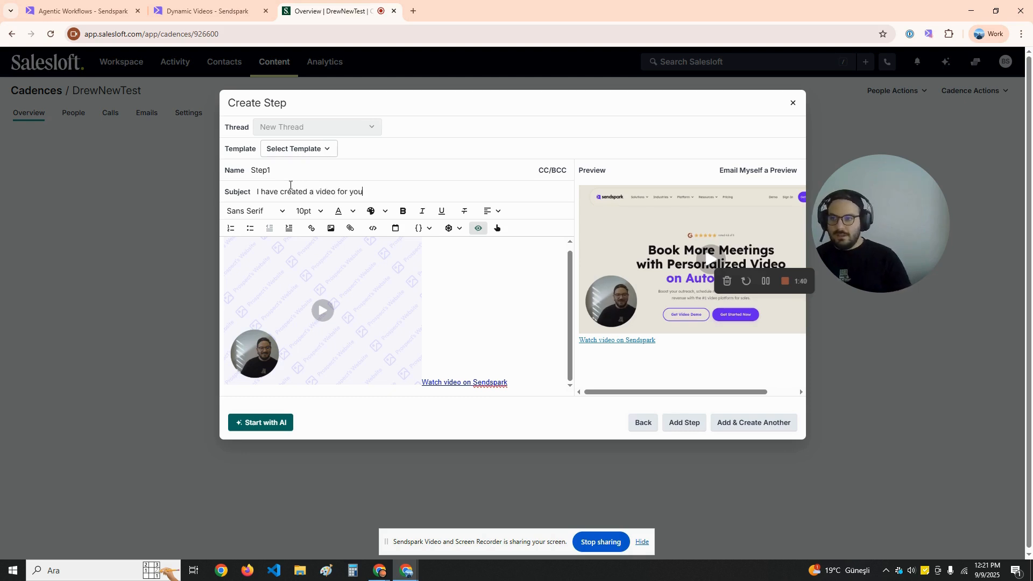
# Add a 'Hello {{first_name}}' greeting line above the video and check it in the preview
pyautogui.scroll(1, 389, 328)
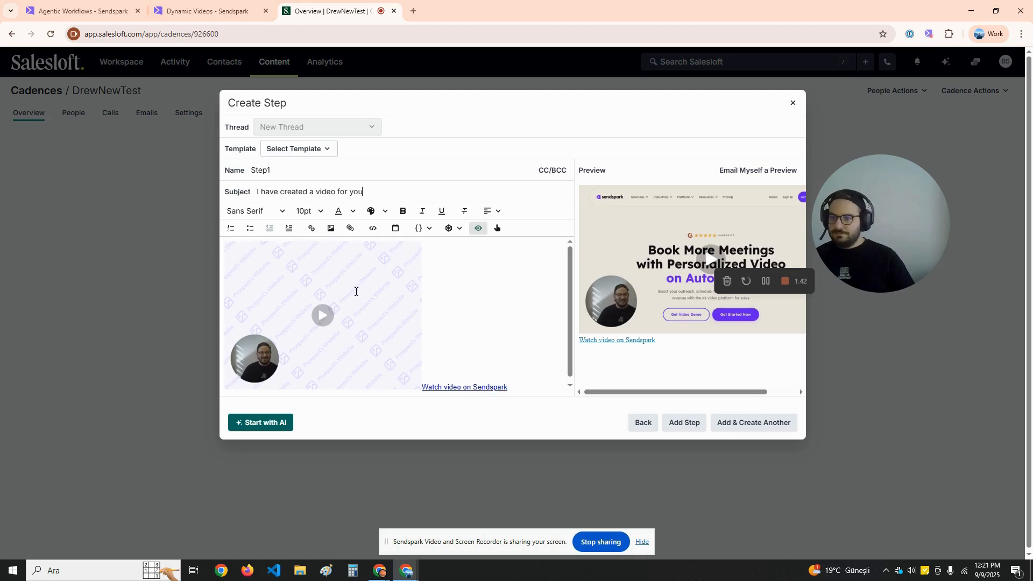
pyautogui.click(242, 258)
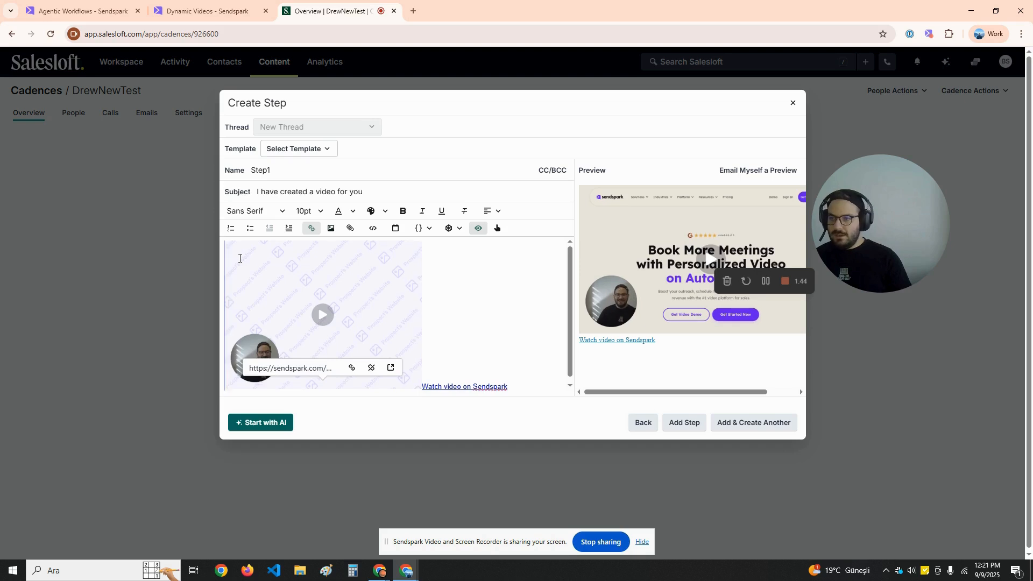
pyautogui.scroll(1, 239, 259)
pyautogui.press('Return')
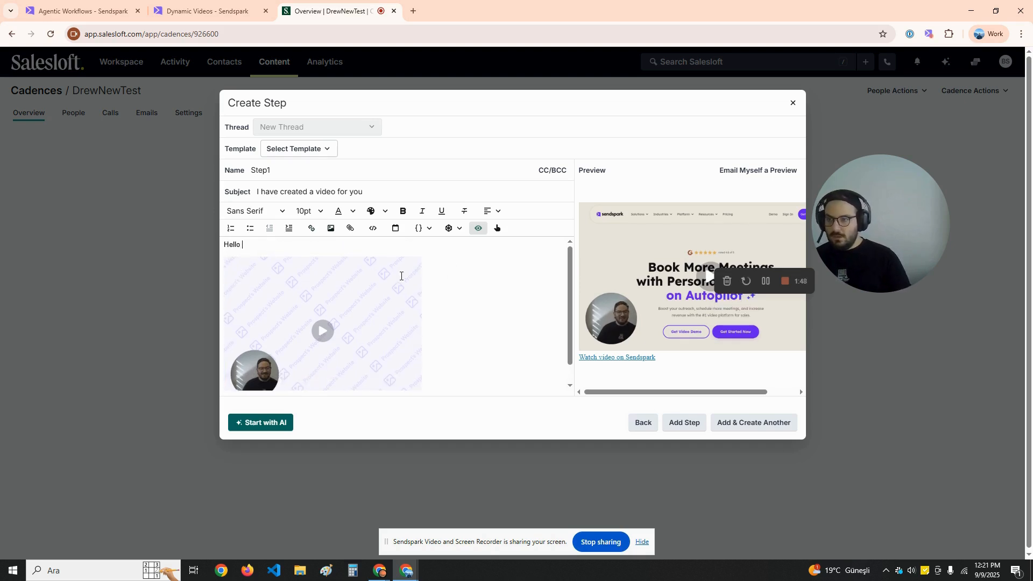
pyautogui.click(420, 228)
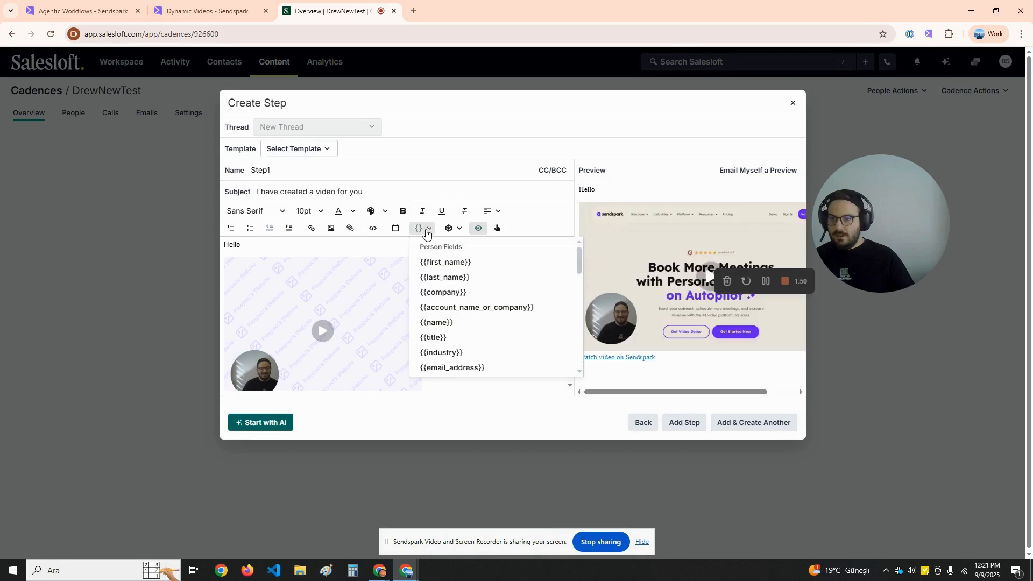
pyautogui.click(456, 265)
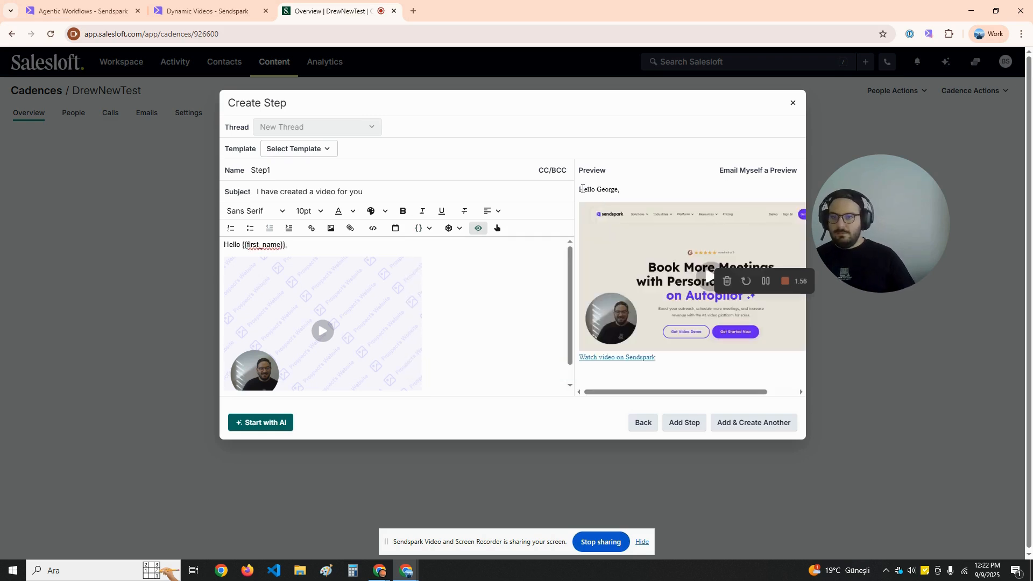
pyautogui.moveTo(592, 189); pyautogui.dragTo(598, 202)
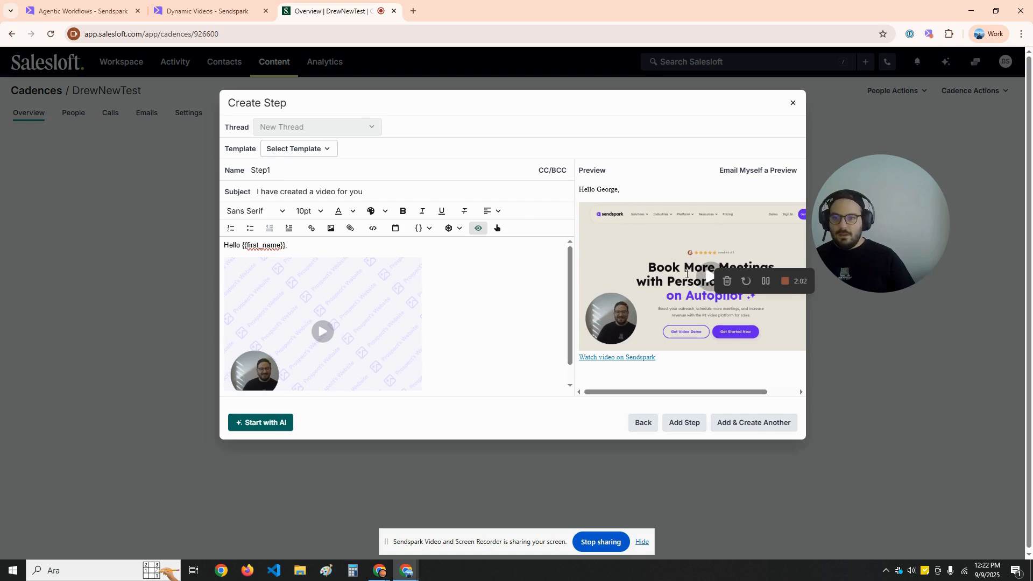
pyautogui.moveTo(825, 258); pyautogui.dragTo(894, 228)
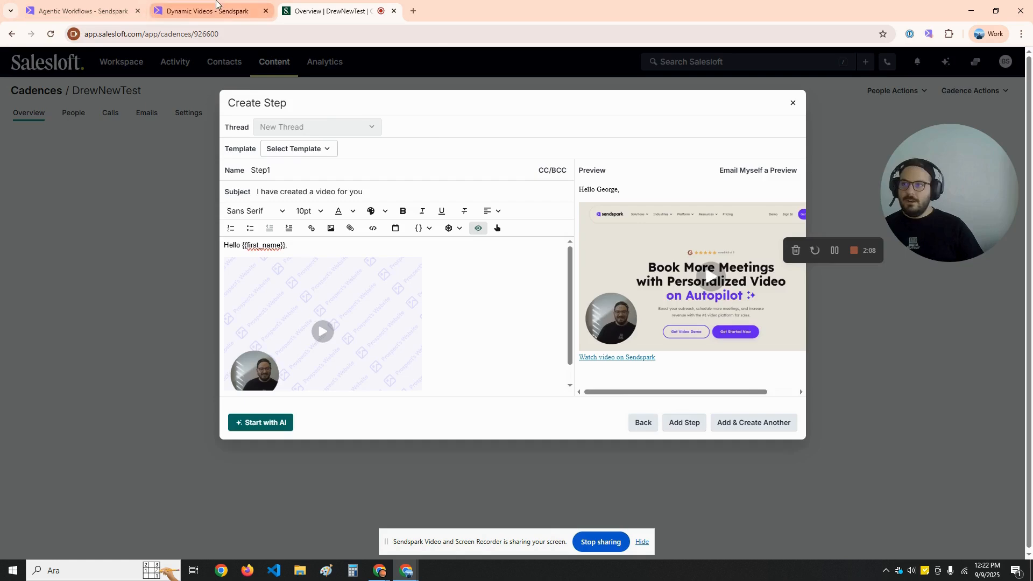
pyautogui.click(205, 11)
# Close Sendspark's share dialog, save the email as Step1 of DrewNewTest, and return to Agentic Workflows
pyautogui.click(142, 284)
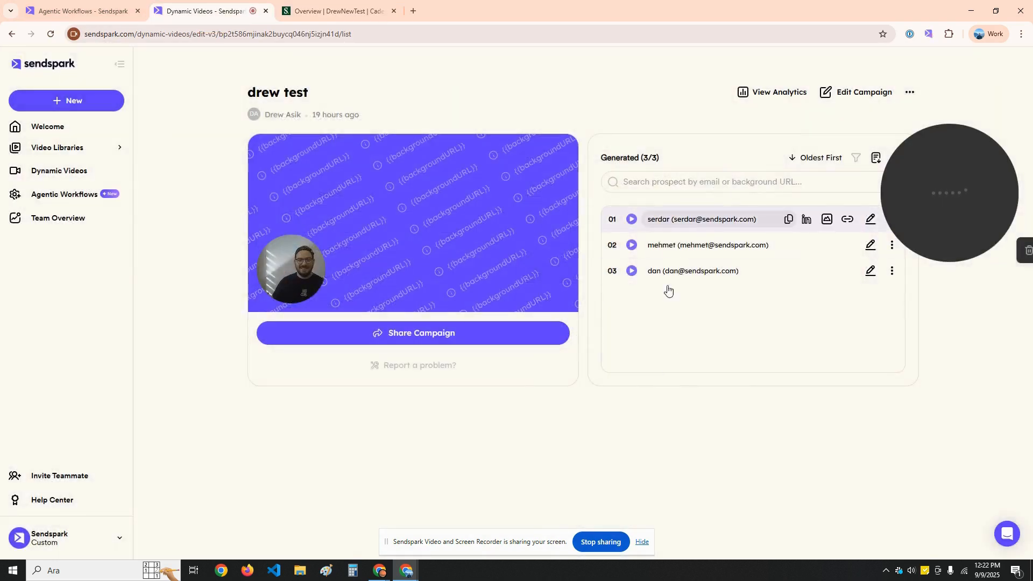
pyautogui.click(345, 3)
pyautogui.hotkey('ctrl', 'shift', 'Tab')
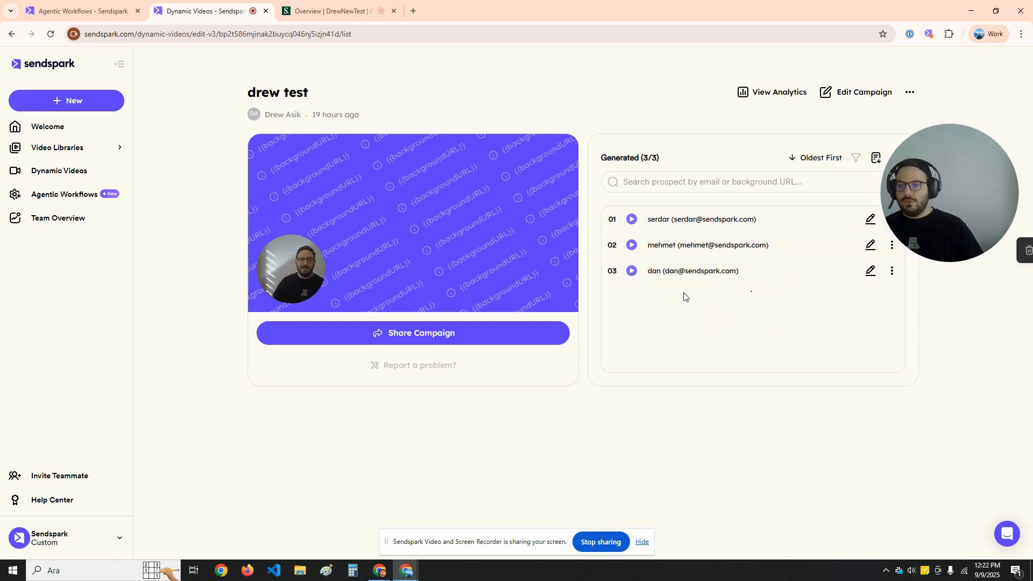
pyautogui.click(285, 5)
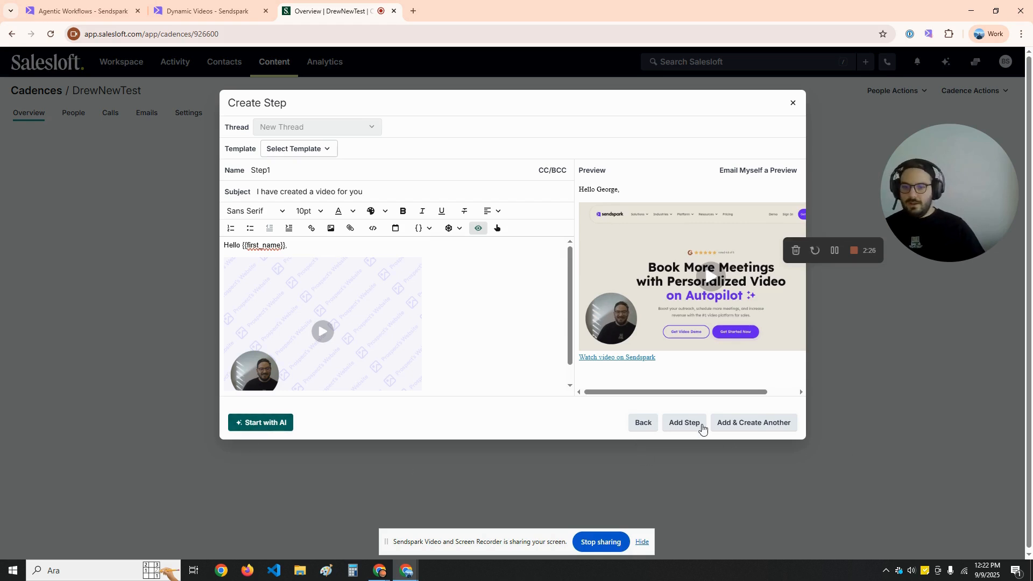
pyautogui.click(685, 423)
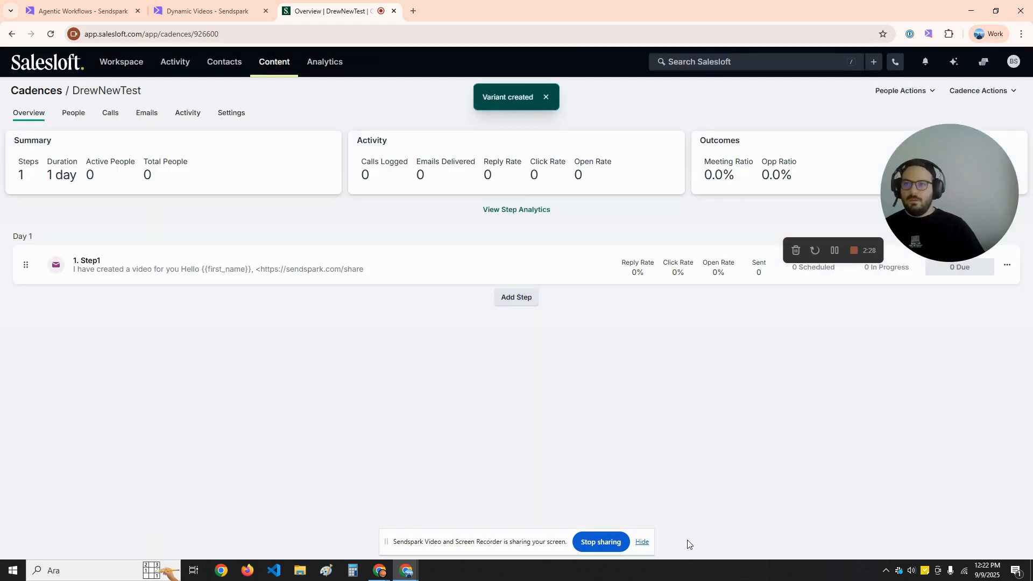
pyautogui.click(85, 12)
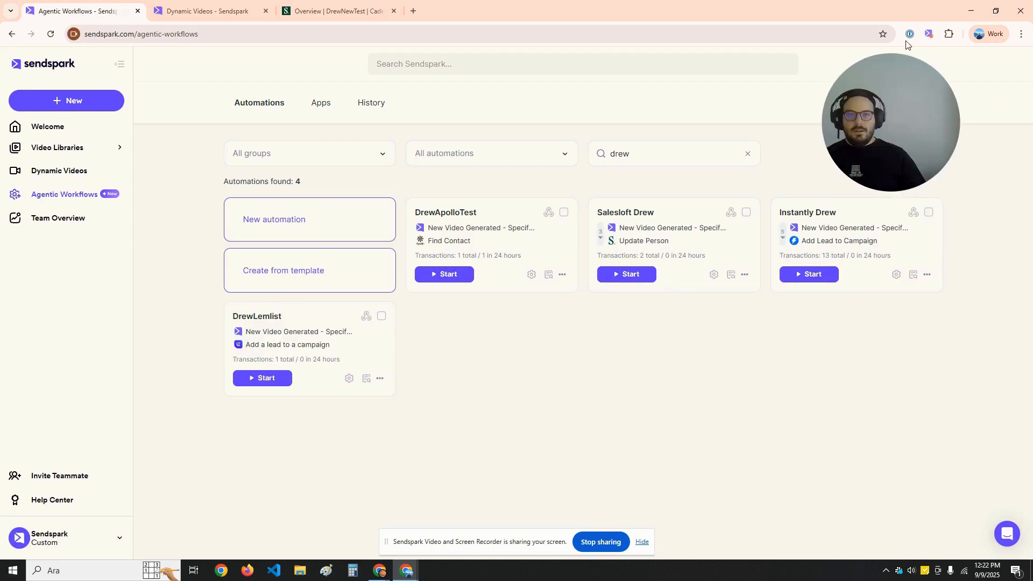
# Create a new automation triggered by Sendspark's 'New Video Generated - Specific Campaign' event
pyautogui.click(272, 239)
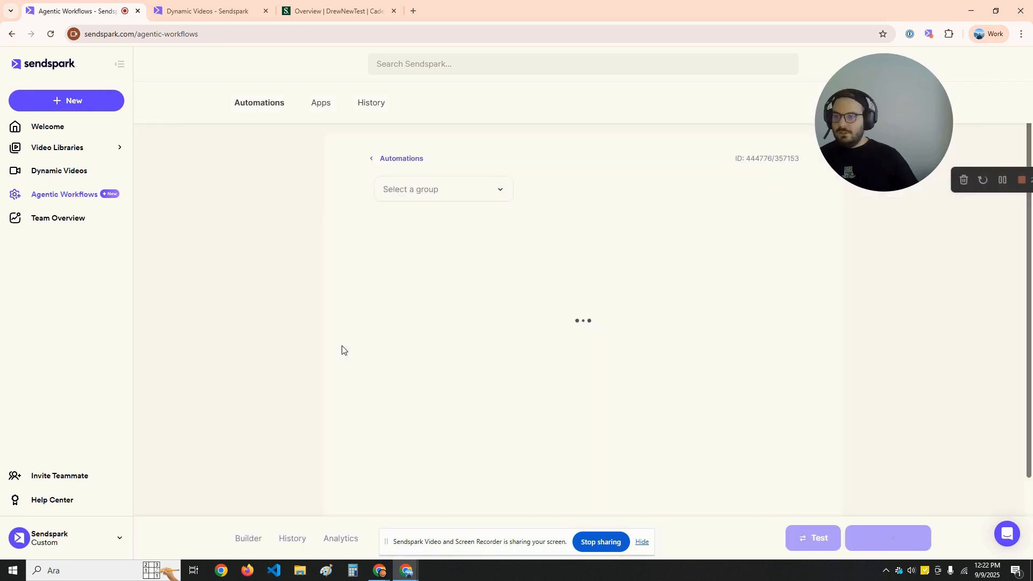
pyautogui.click(497, 268)
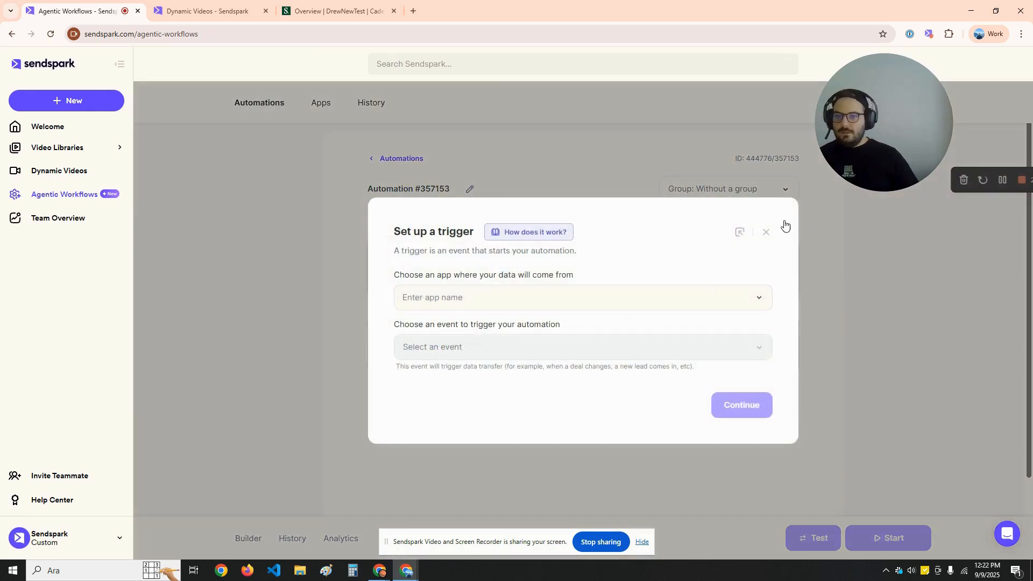
pyautogui.click(766, 232)
pyautogui.click(464, 276)
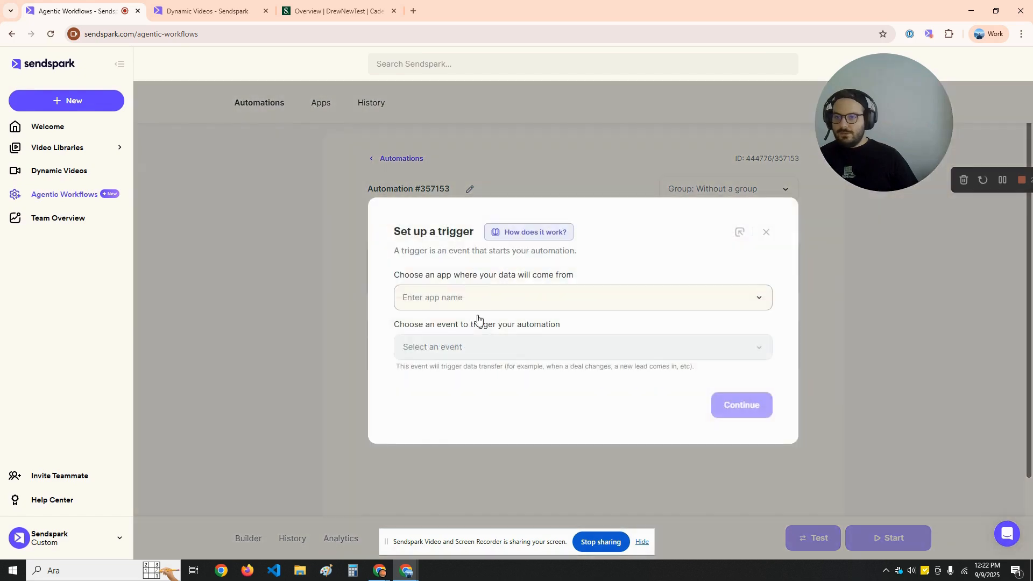
pyautogui.click(465, 329)
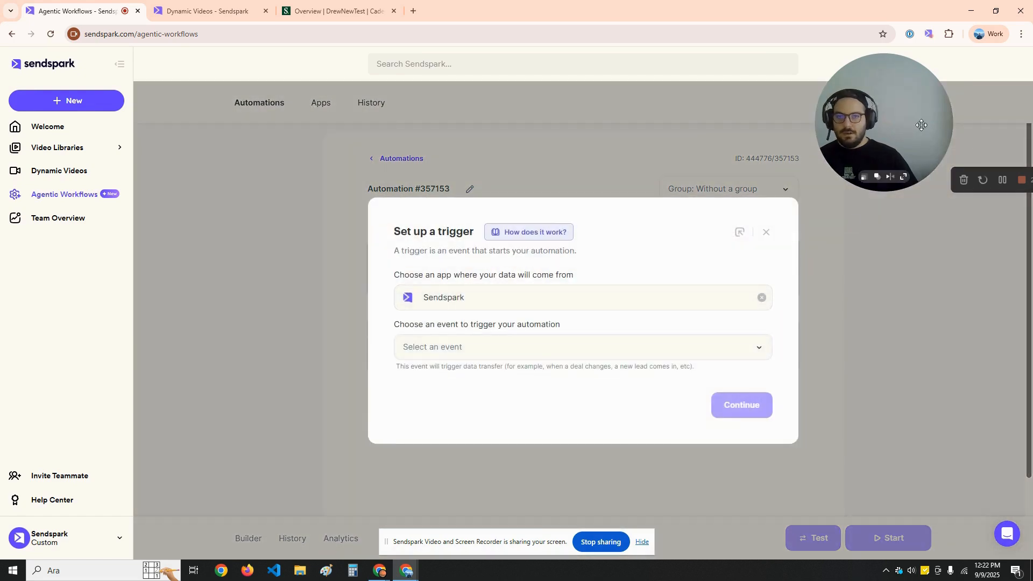
pyautogui.moveTo(913, 118); pyautogui.dragTo(105, 326)
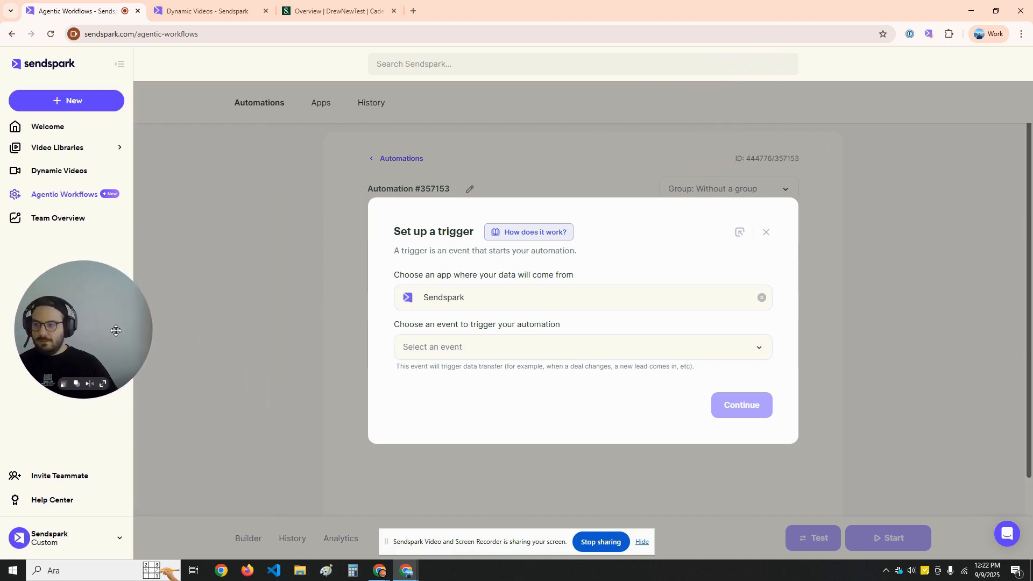
pyautogui.click(483, 347)
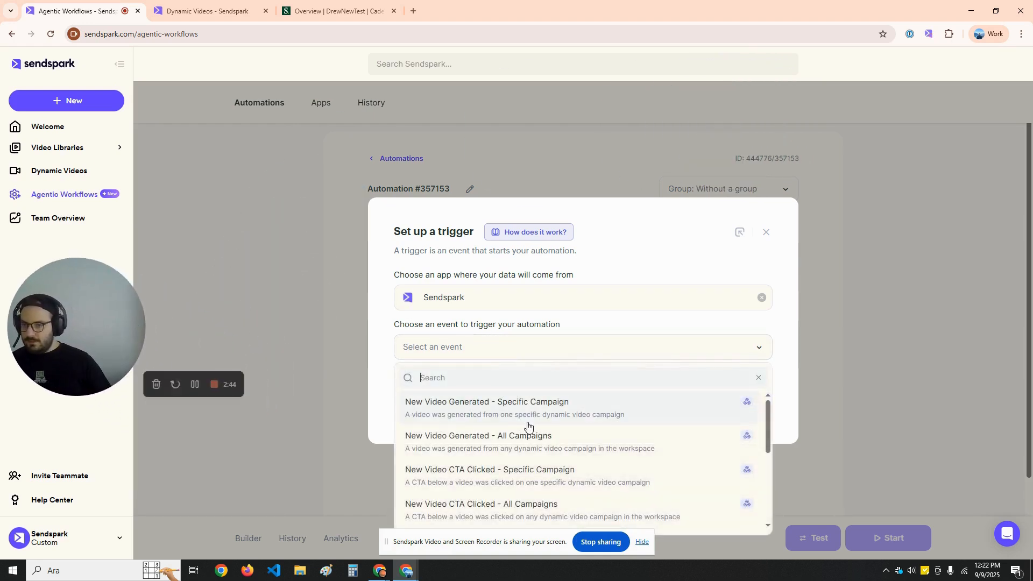
pyautogui.click(556, 409)
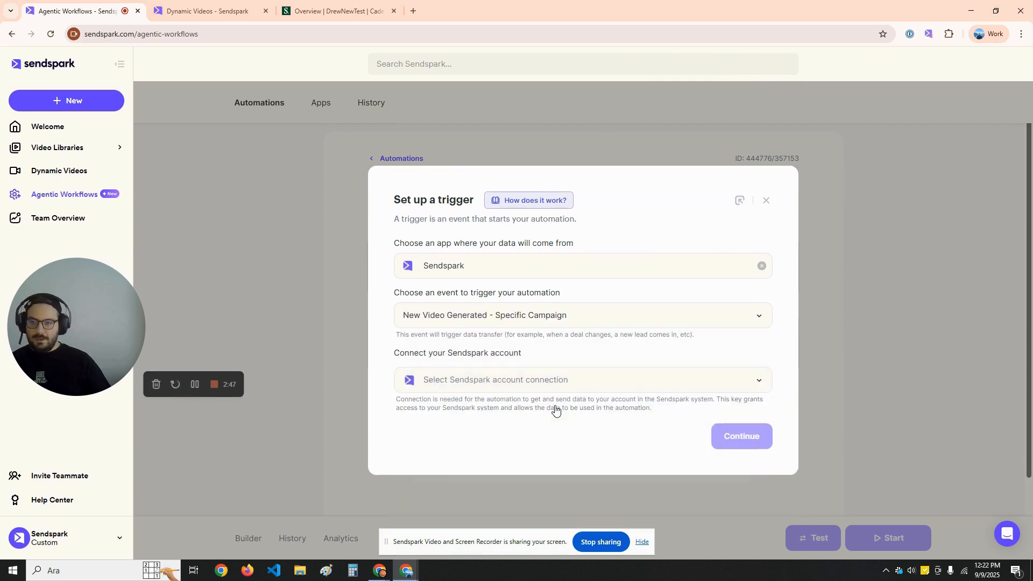
# Connect the trigger to the account's Sendspark connection and confirm the trigger setup
pyautogui.click(503, 381)
pyautogui.scroll(-10, 518, 453)
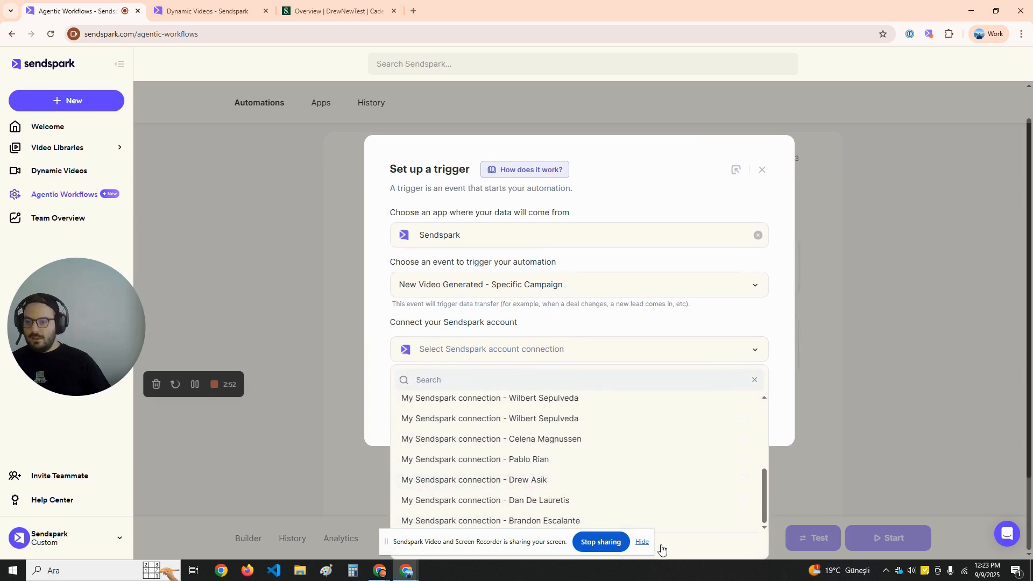
pyautogui.scroll(5, 637, 457)
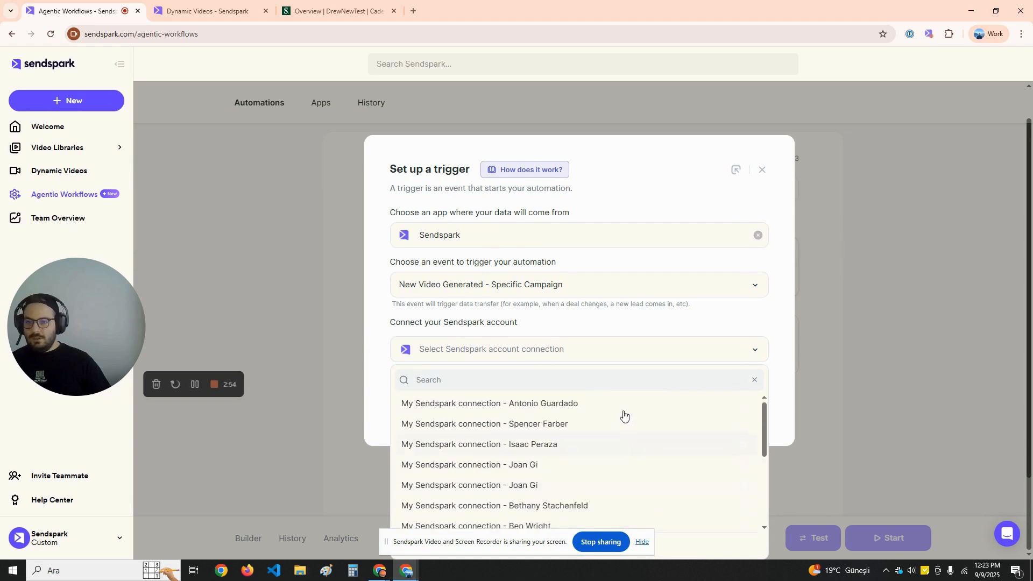
pyautogui.scroll(-5, 608, 438)
pyautogui.click(541, 481)
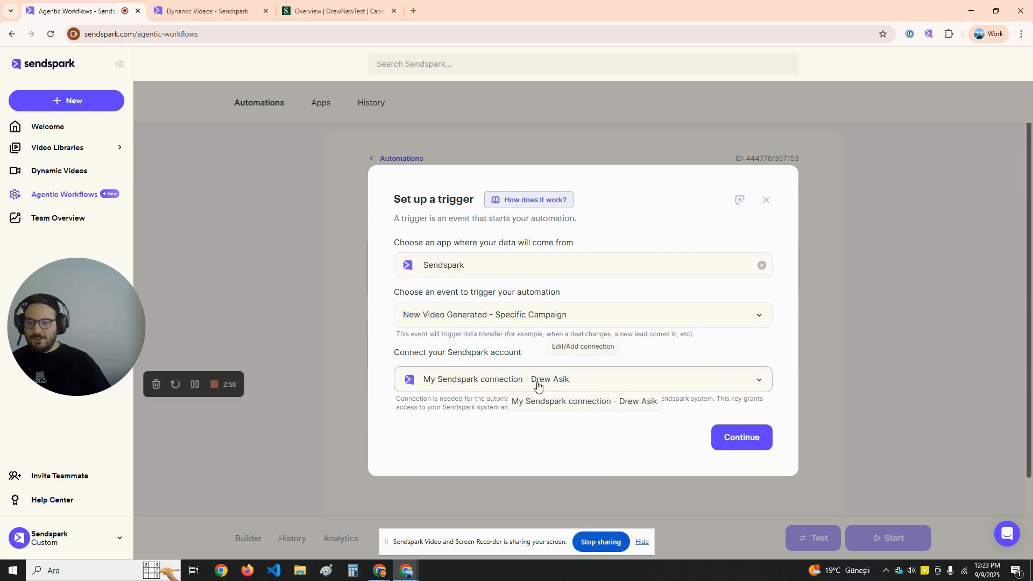
pyautogui.click(746, 449)
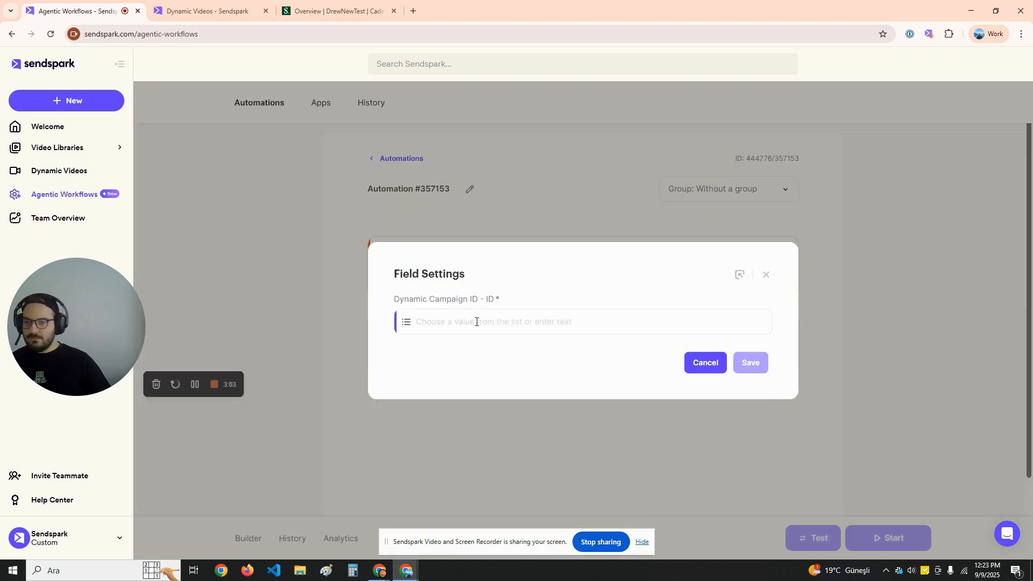
# Open the Dynamic Campaign ID campaign list, then bring up the drew test campaign page
pyautogui.click(476, 321)
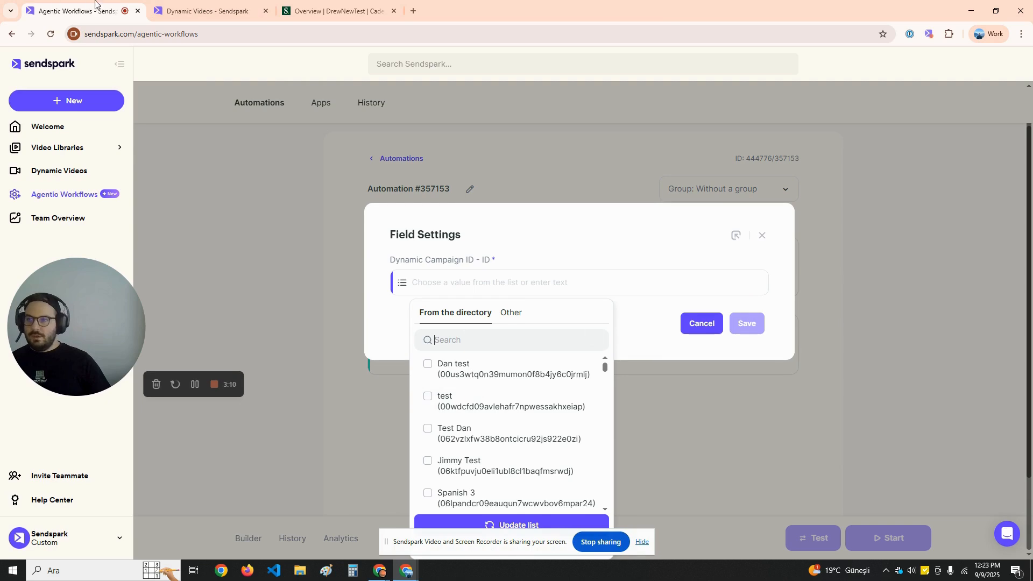
pyautogui.click(197, 4)
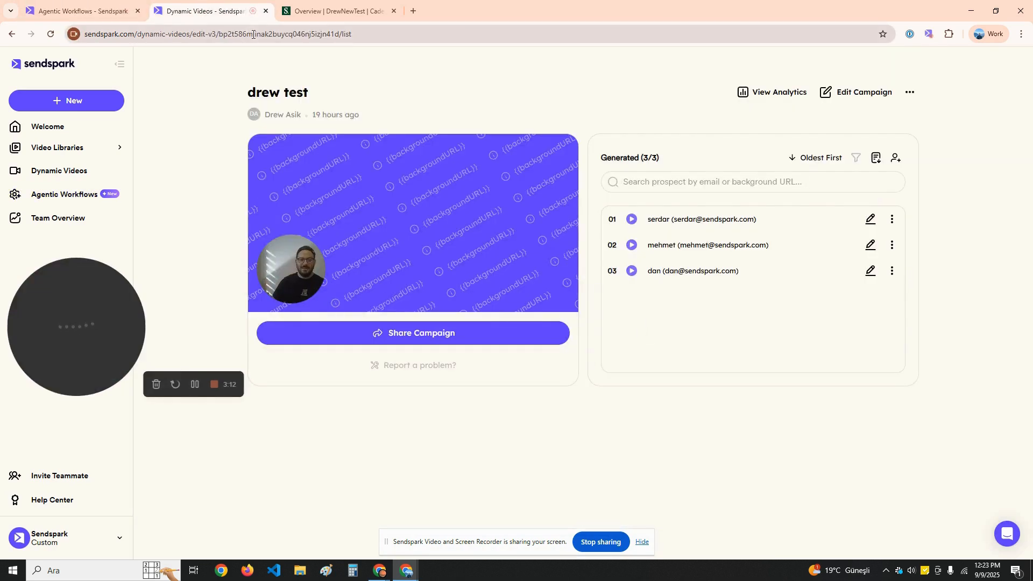
# Copy the drew test campaign's ID from its URL, check its campaign menu, and return to the automation
pyautogui.doubleClick(283, 34)
pyautogui.hotkey('ctrl', 'c')
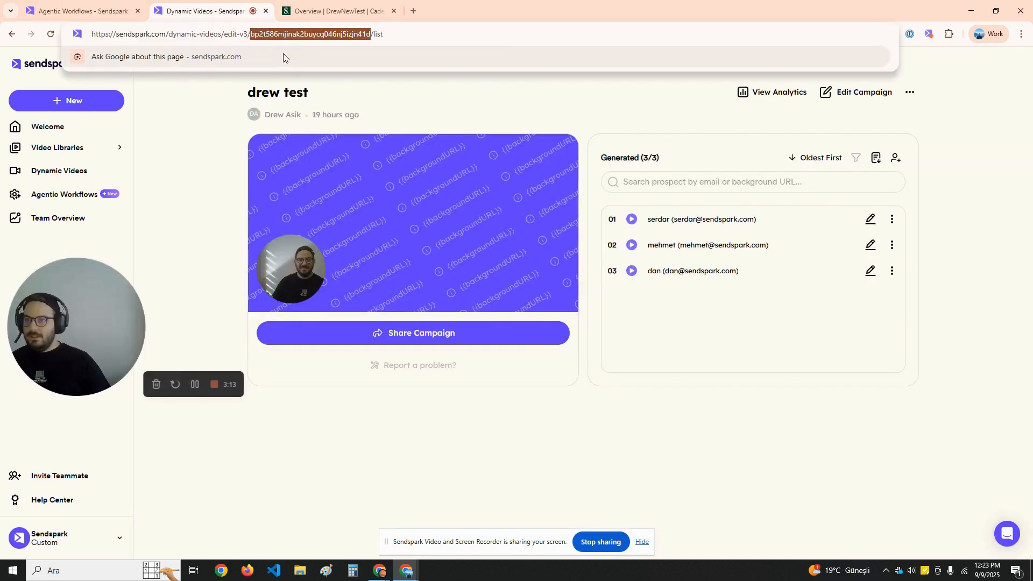
pyautogui.click(75, 177)
pyautogui.scroll(-3, 609, 346)
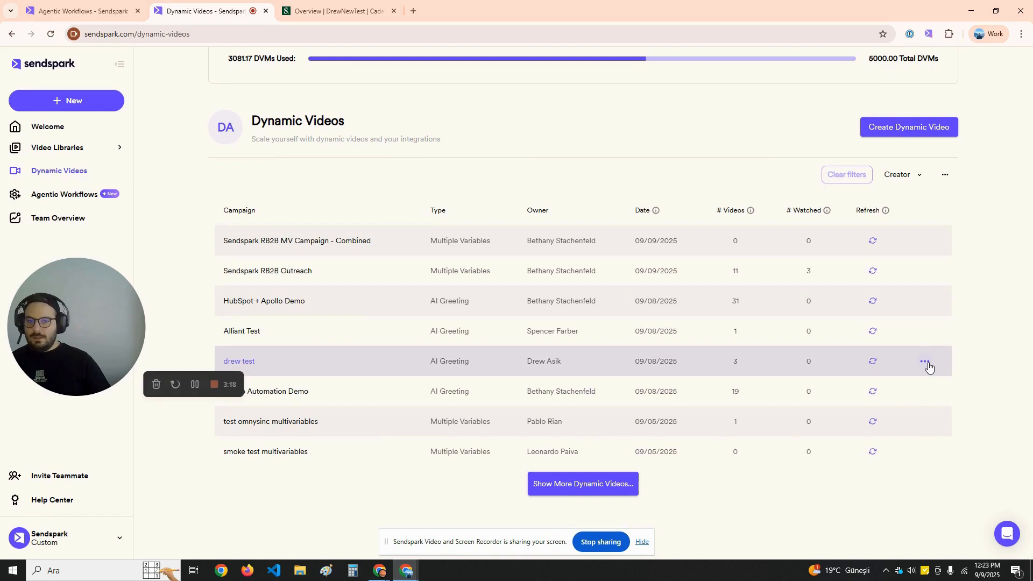
pyautogui.click(925, 362)
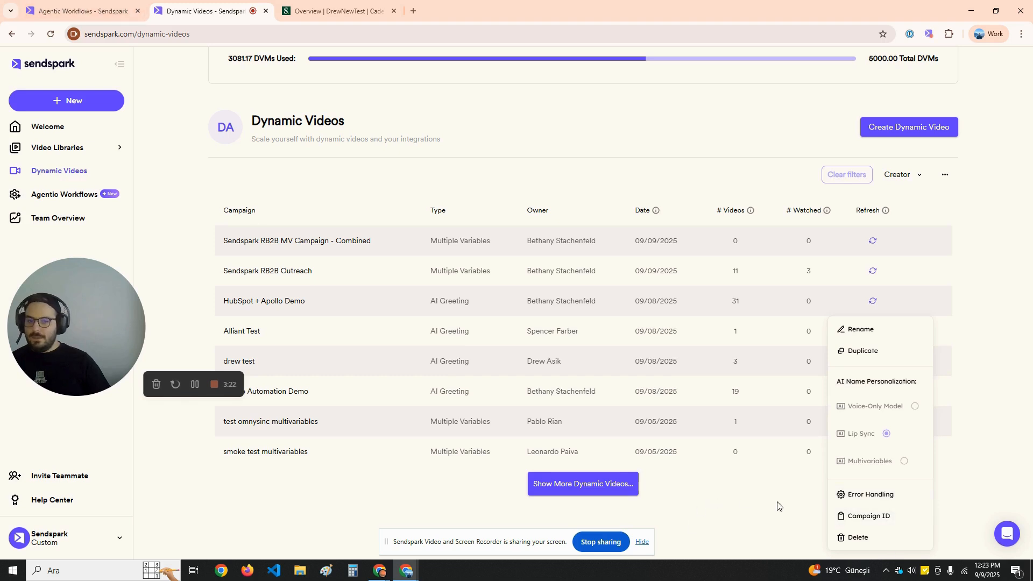
pyautogui.click(47, 4)
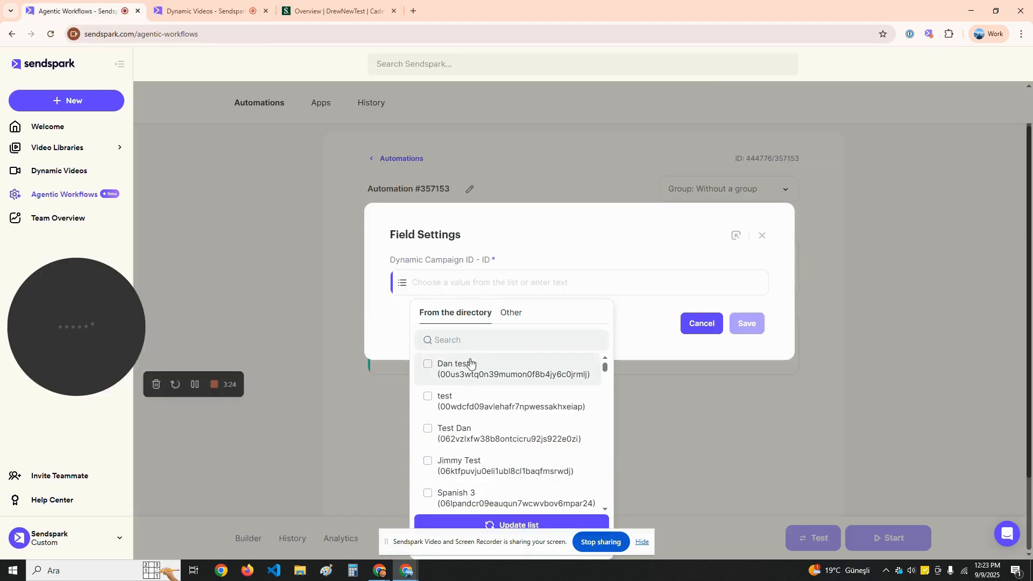
pyautogui.click(467, 340)
pyautogui.hotkey('ctrl', 'v')
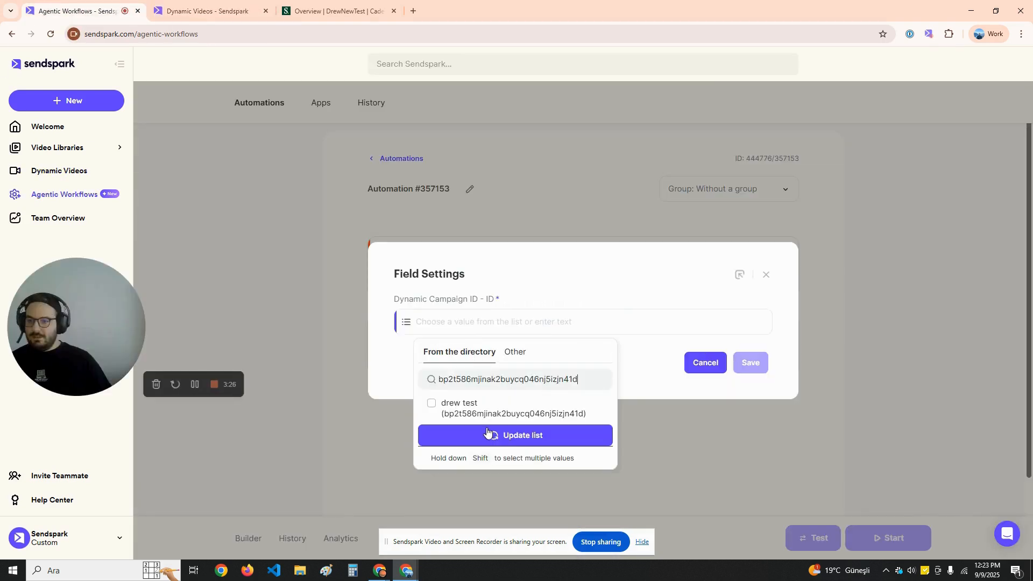
pyautogui.click(450, 408)
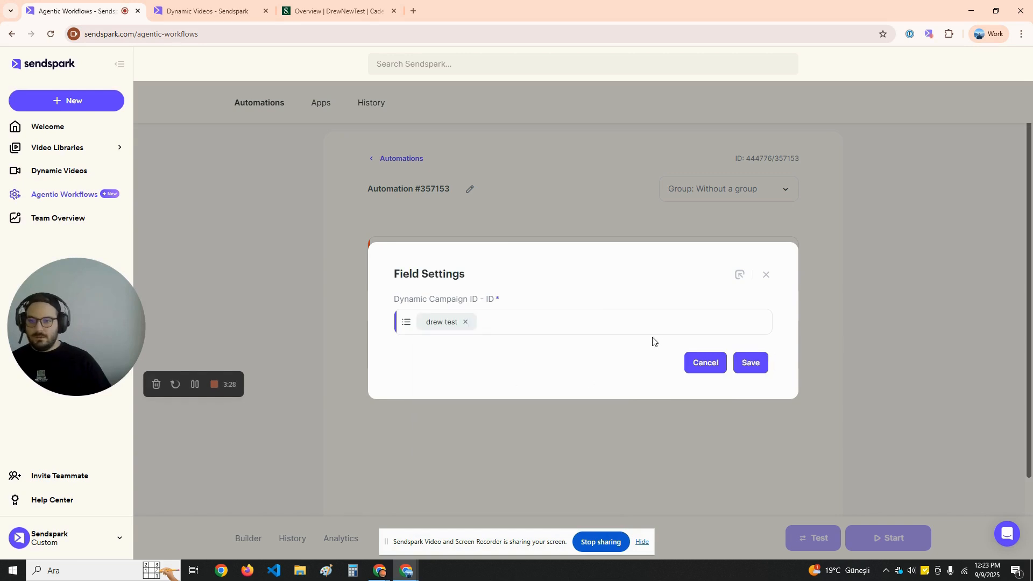
pyautogui.click(752, 366)
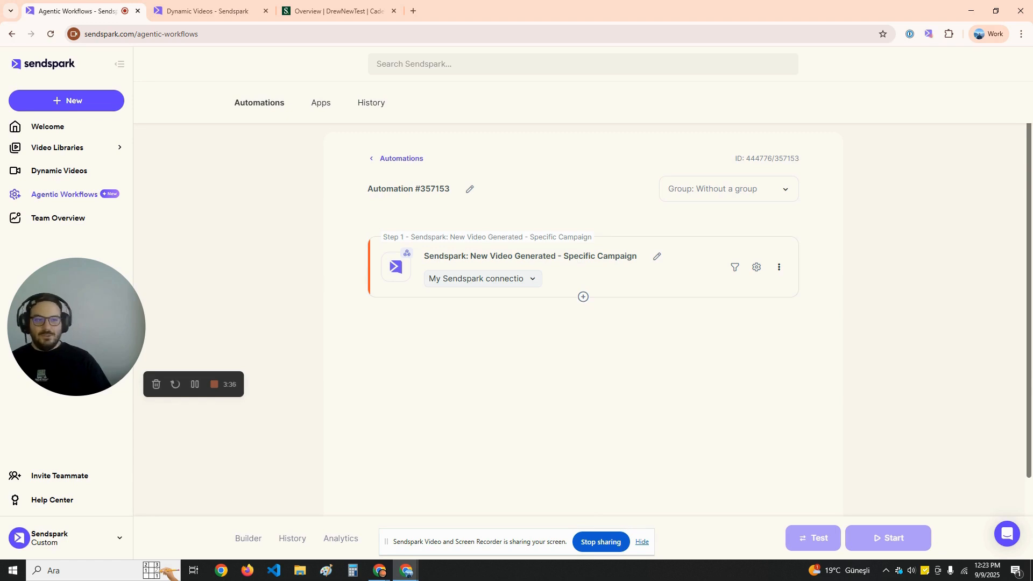
# Add a Salesloft 'Find Person' action after the trigger and bring up its account connection choices
pyautogui.moveTo(583, 297)
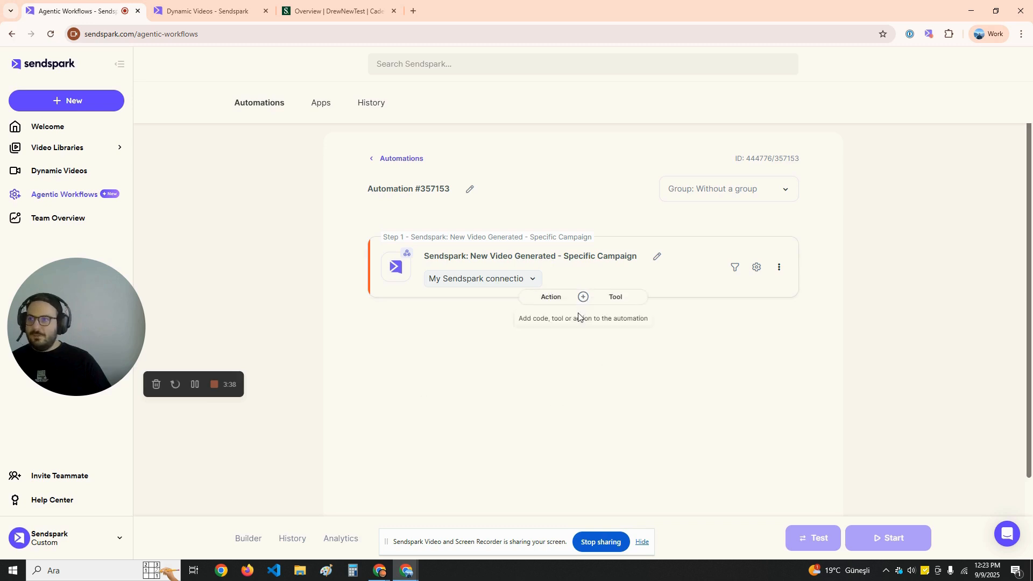
pyautogui.click(551, 297)
pyautogui.click(471, 290)
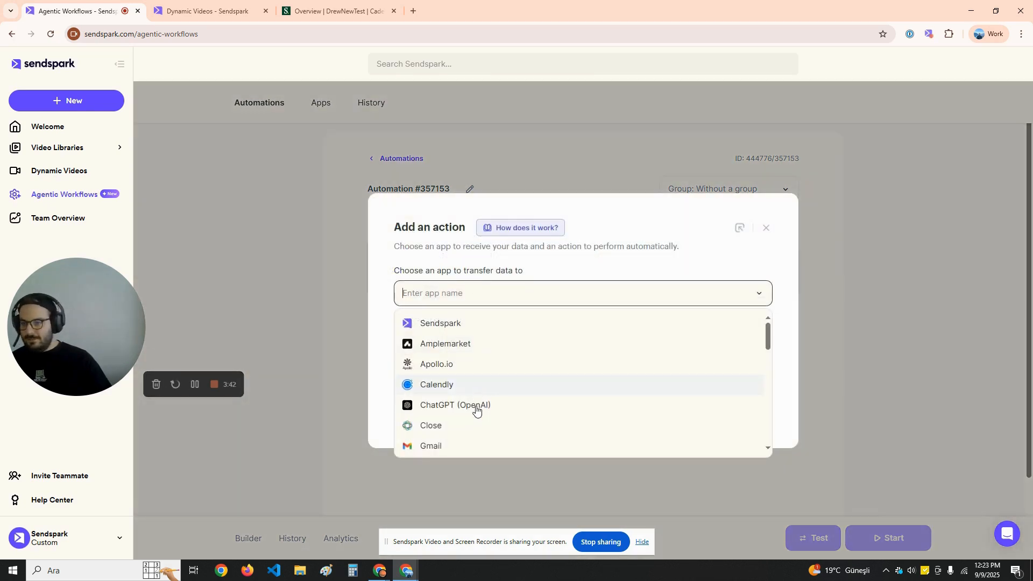
pyautogui.write('sales')
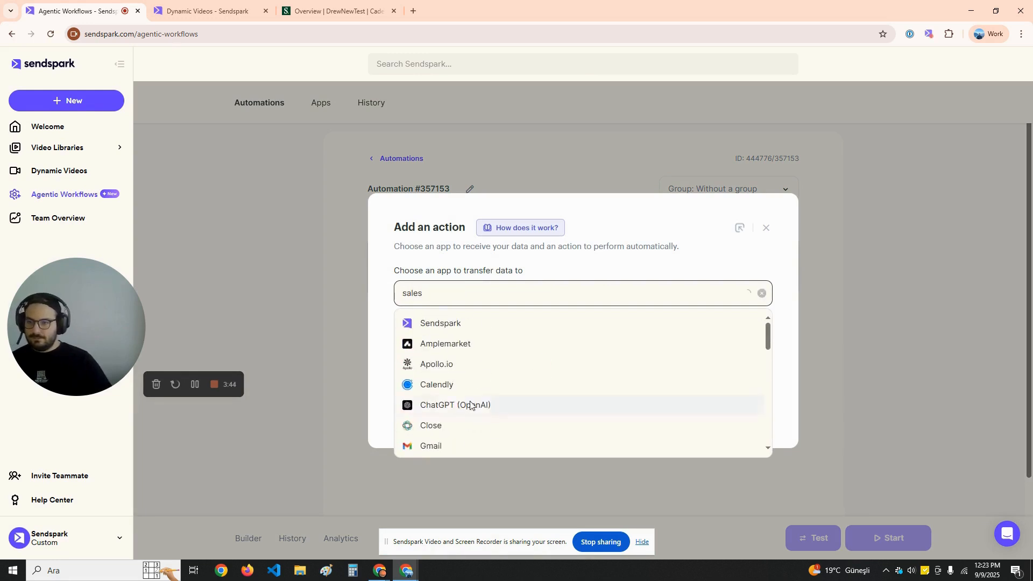
pyautogui.click(452, 344)
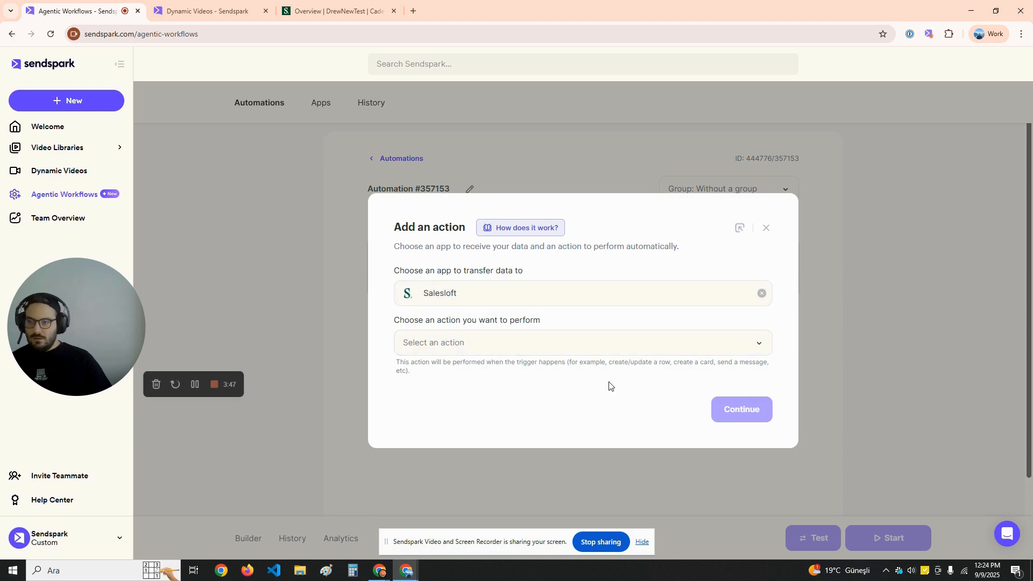
pyautogui.click(505, 349)
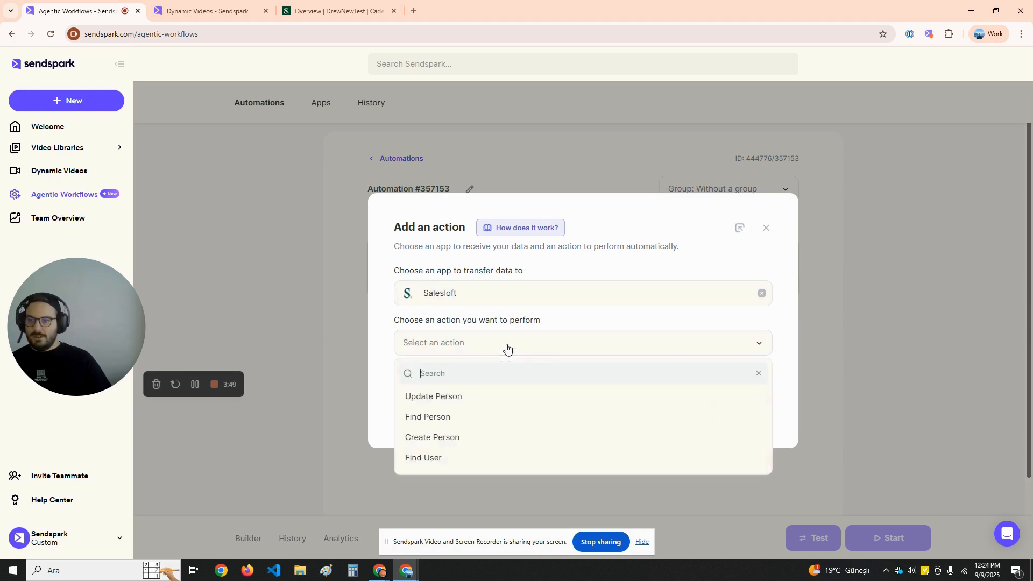
pyautogui.click(454, 427)
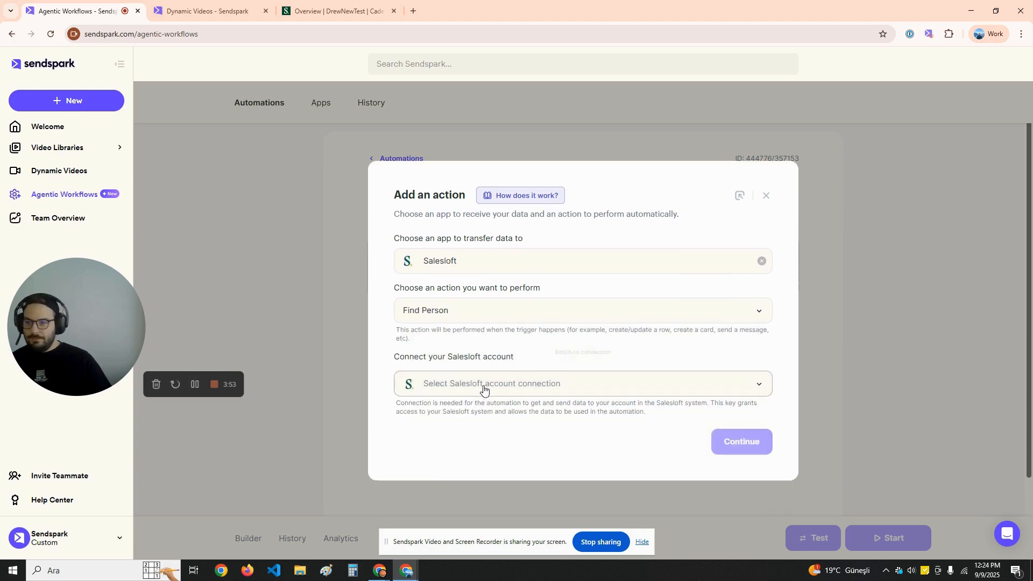
pyautogui.click(484, 392)
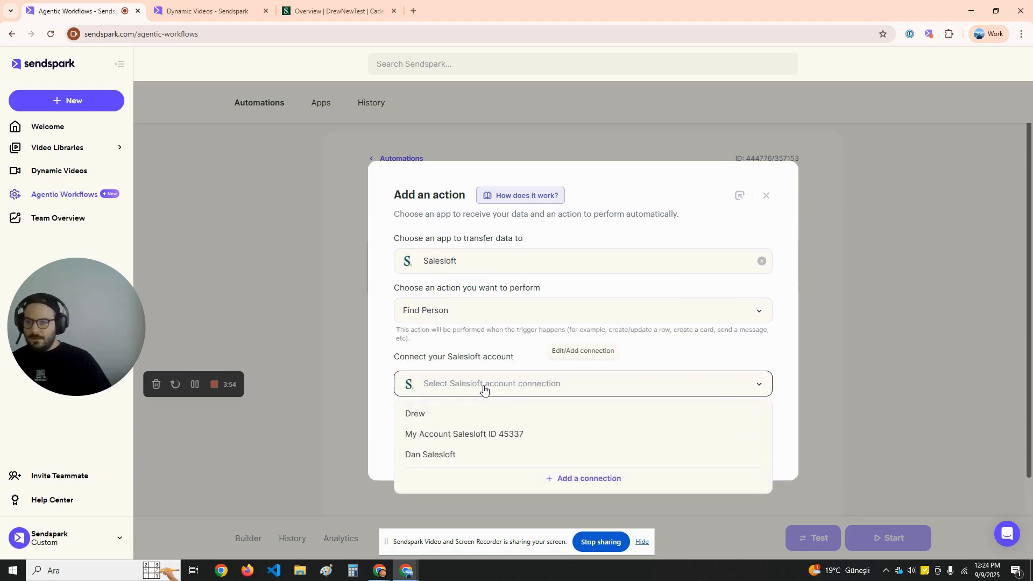
# Start a new Salesloft connection named 'Test', then cancel it at the grant-access prompt
pyautogui.click(580, 480)
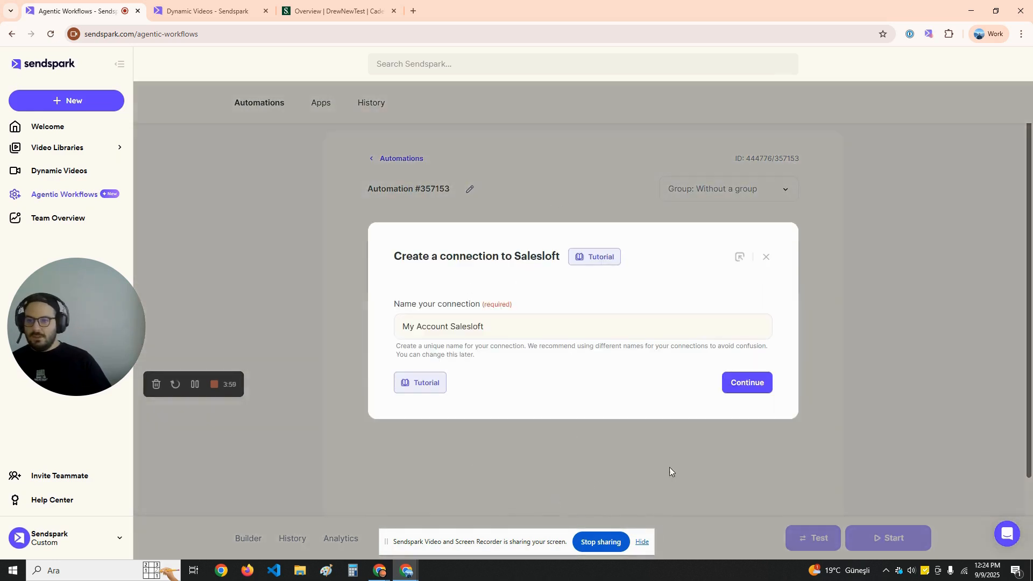
pyautogui.click(556, 330)
pyautogui.hotkey('ctrl', 'a')
pyautogui.write('Test')
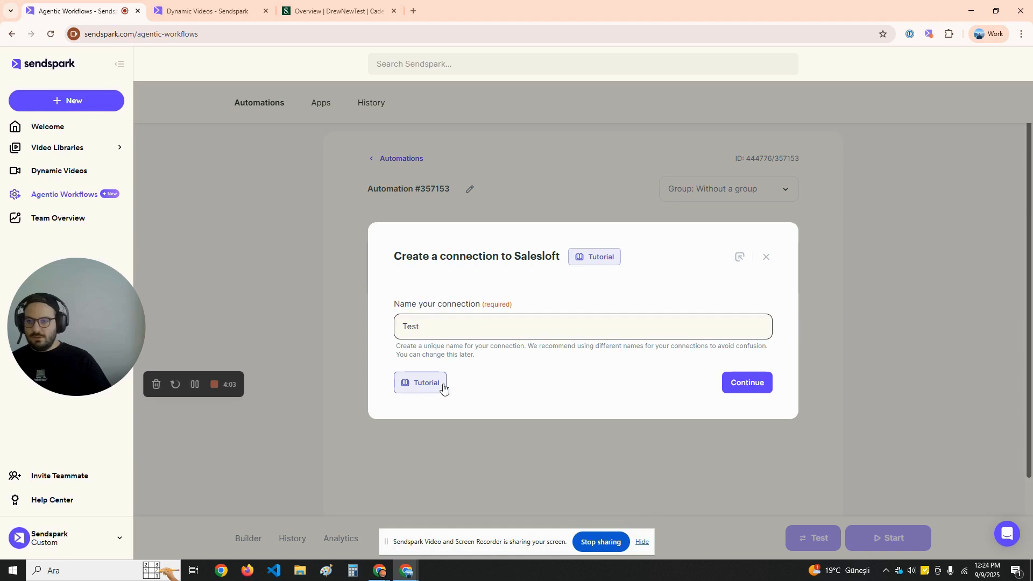
pyautogui.click(748, 384)
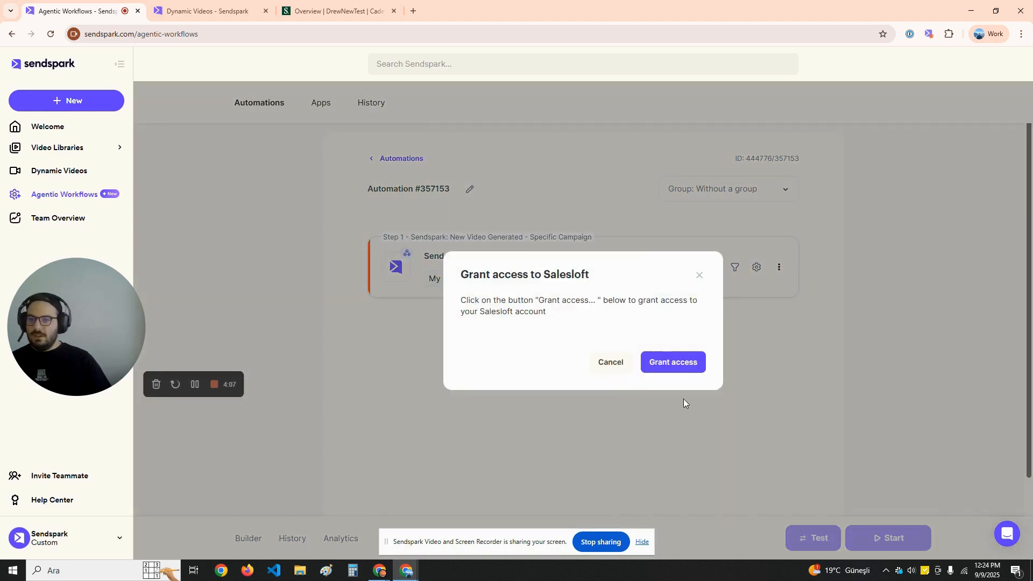
pyautogui.click(610, 366)
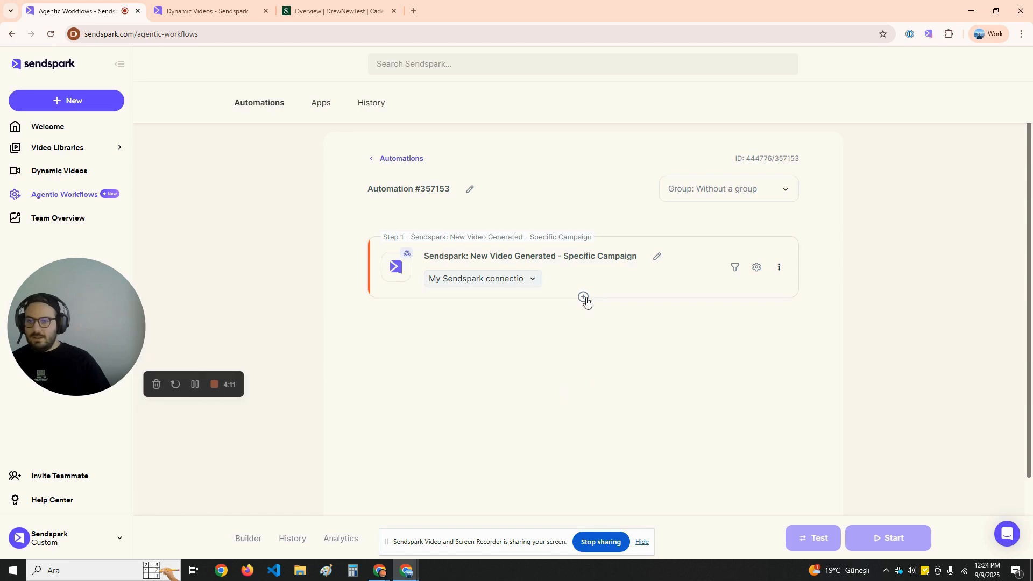
# Add a Salesloft Find Person action after the trigger using an existing Salesloft connection
pyautogui.moveTo(583, 297)
pyautogui.click(550, 297)
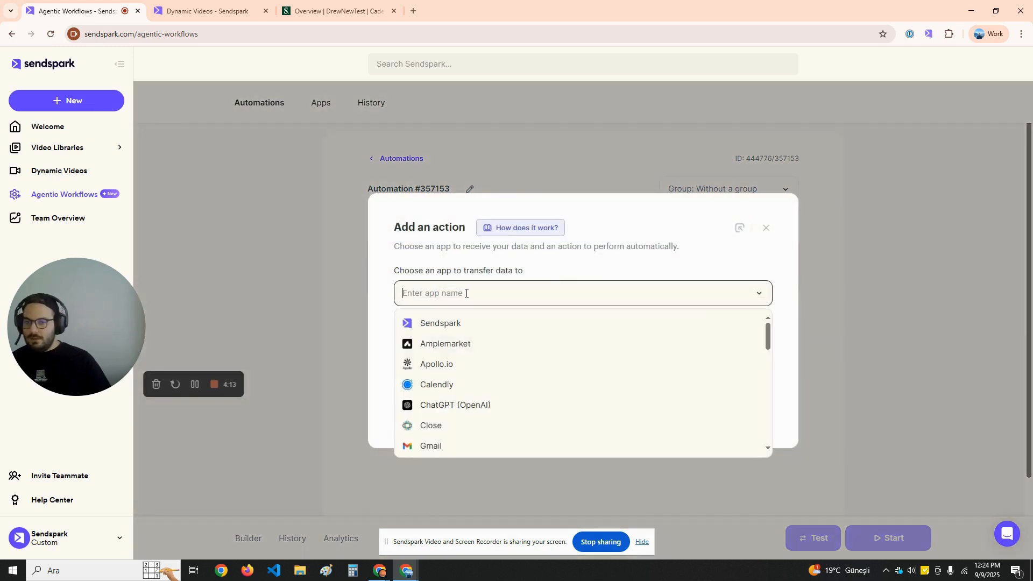
pyautogui.write('sales')
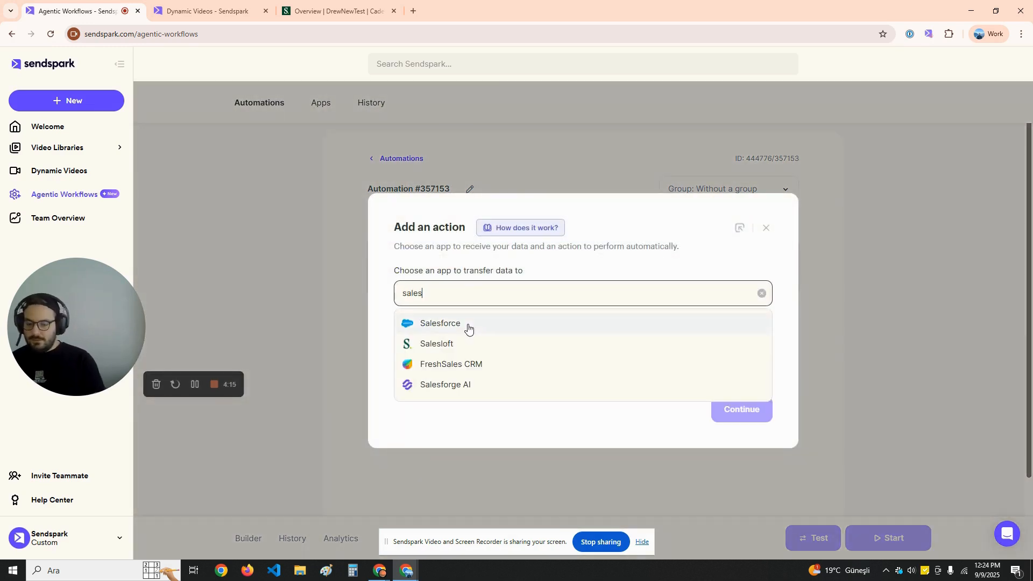
pyautogui.write('lof')
pyautogui.click(492, 325)
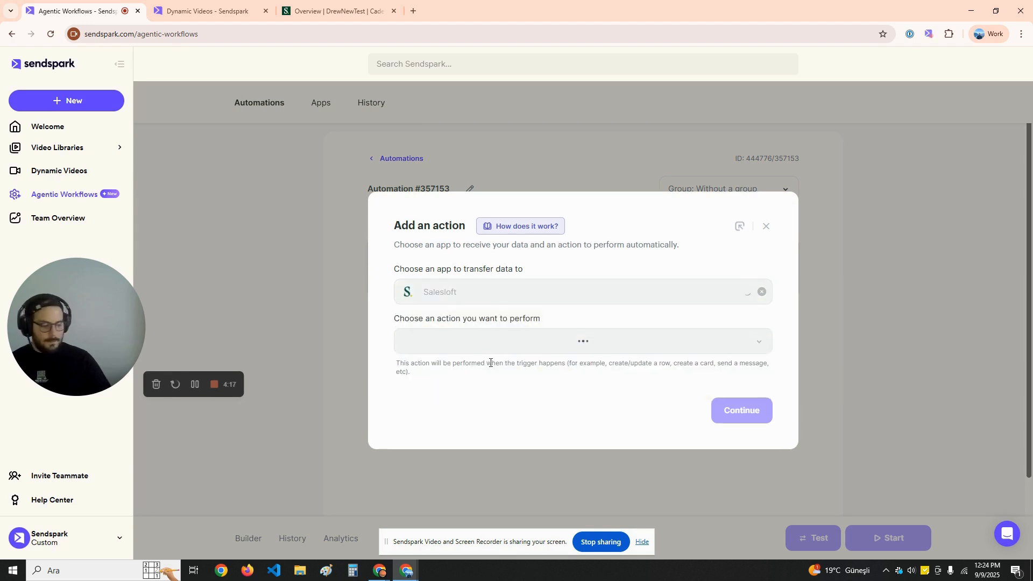
pyautogui.click(493, 355)
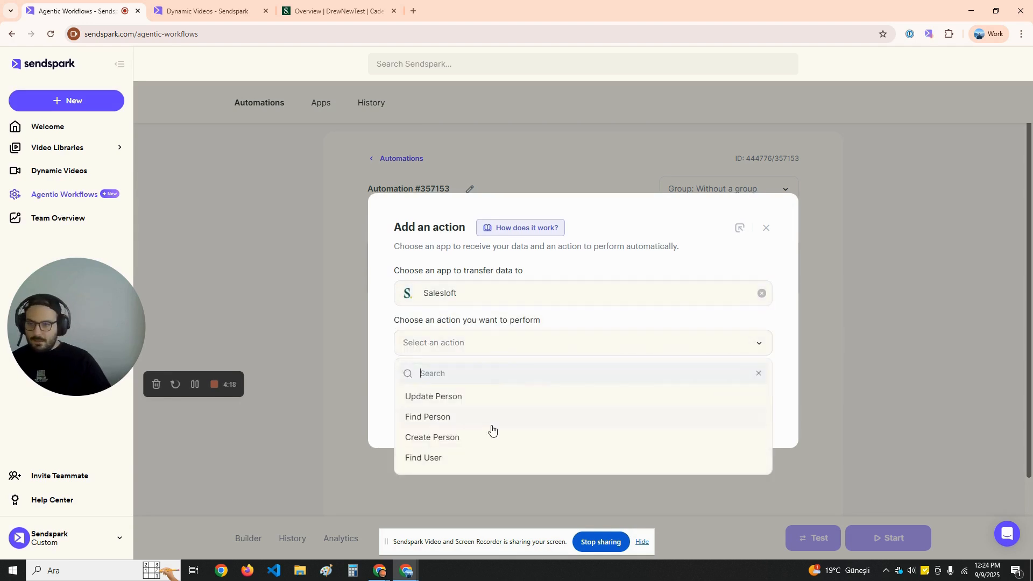
pyautogui.click(450, 417)
pyautogui.click(484, 392)
pyautogui.click(416, 414)
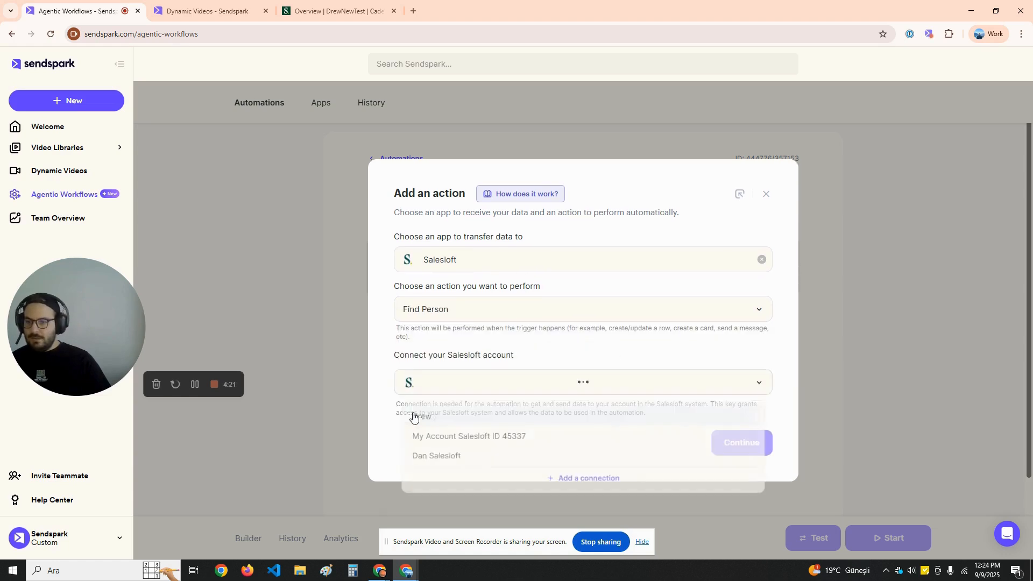
pyautogui.click(729, 454)
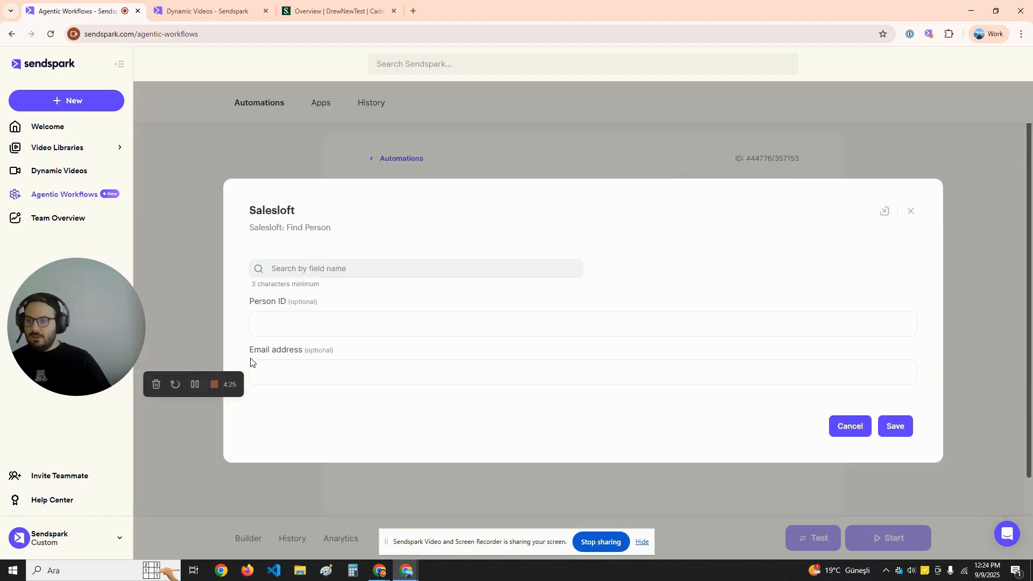
# Map Find Person's Email address to the trigger's Contact Email, leaving Person ID empty, and save
pyautogui.moveTo(96, 323); pyautogui.dragTo(111, 398)
pyautogui.click(323, 323)
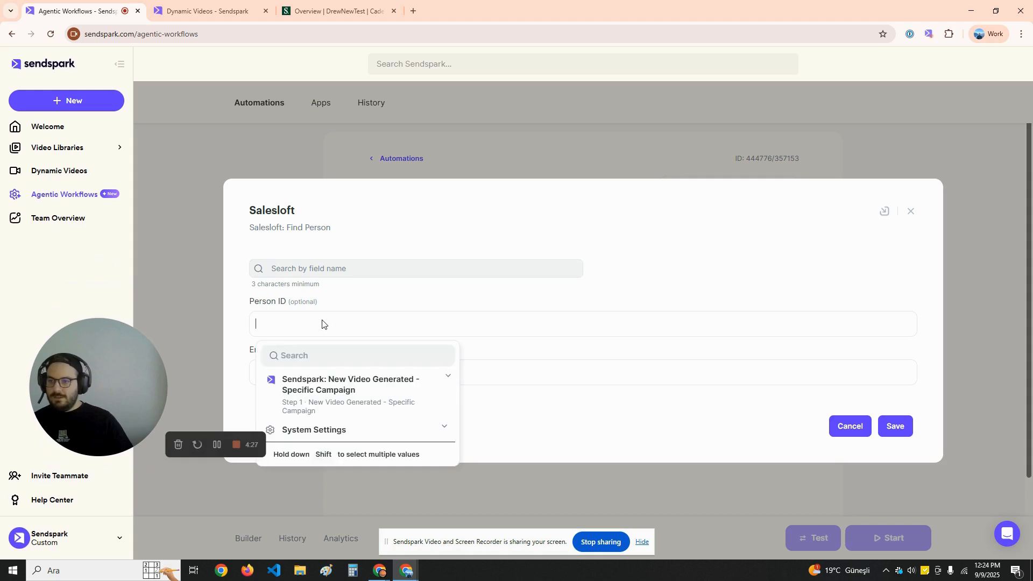
pyautogui.click(383, 389)
pyautogui.click(383, 384)
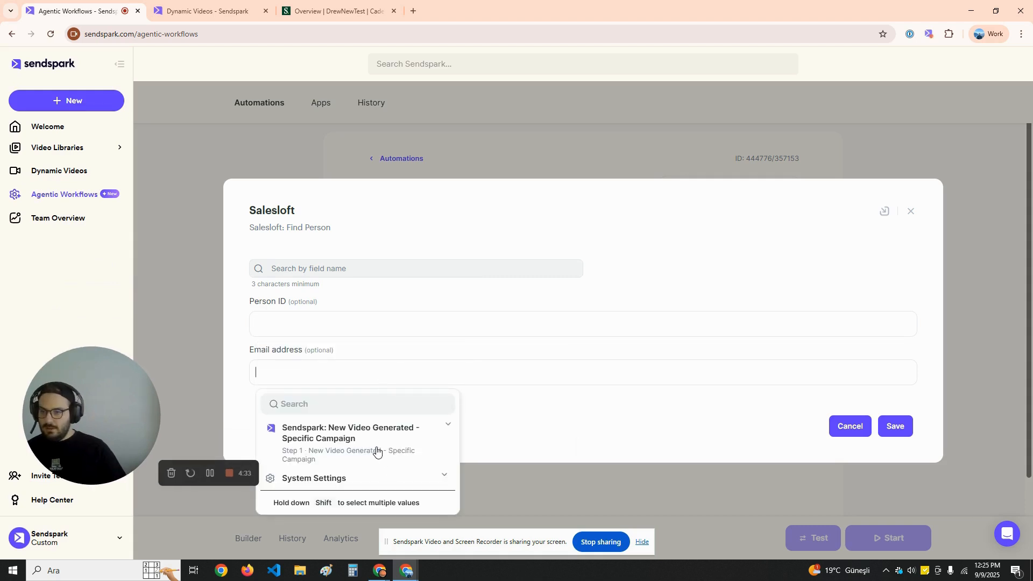
pyautogui.click(355, 437)
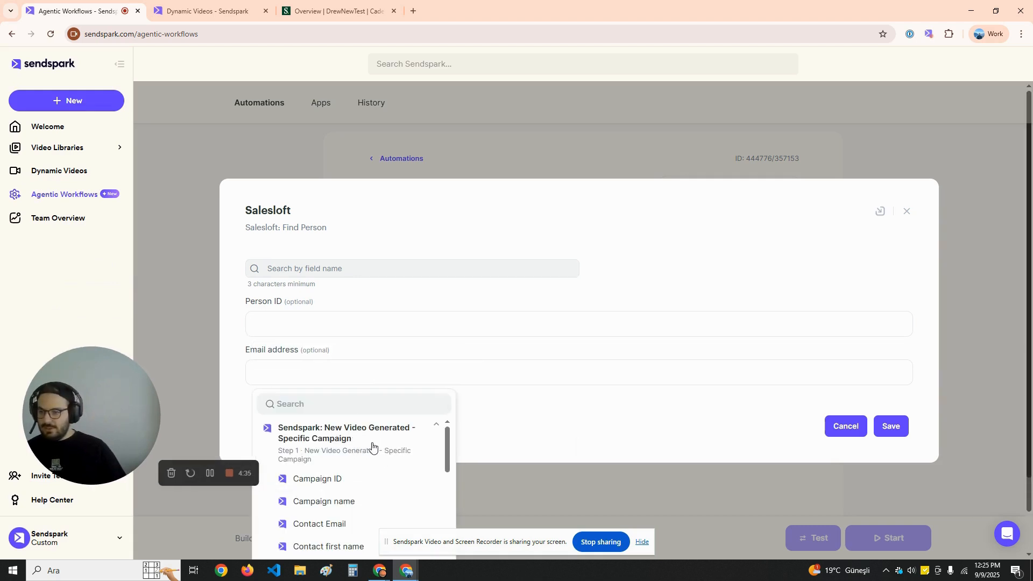
pyautogui.scroll(-1, 361, 503)
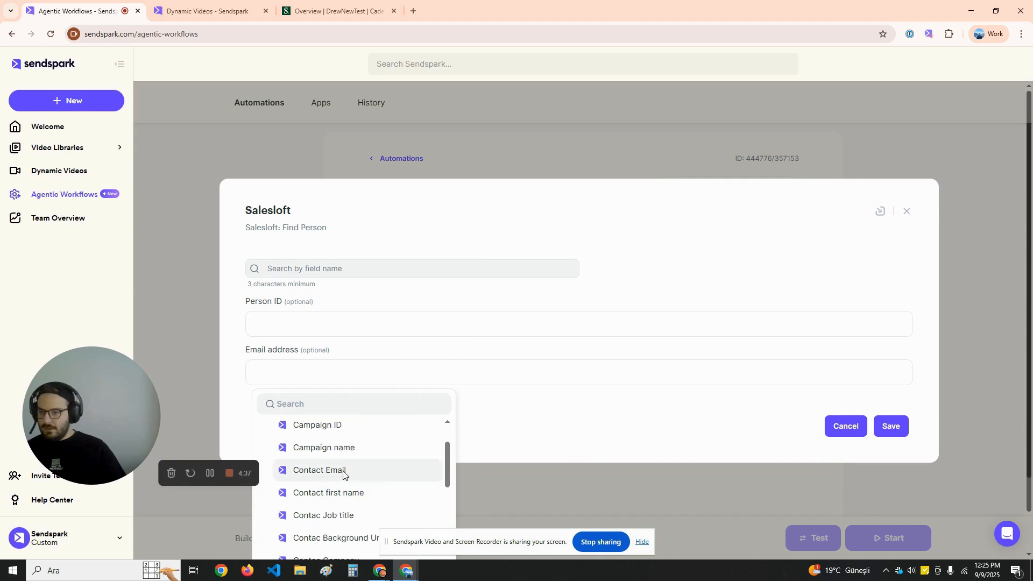
pyautogui.click(342, 473)
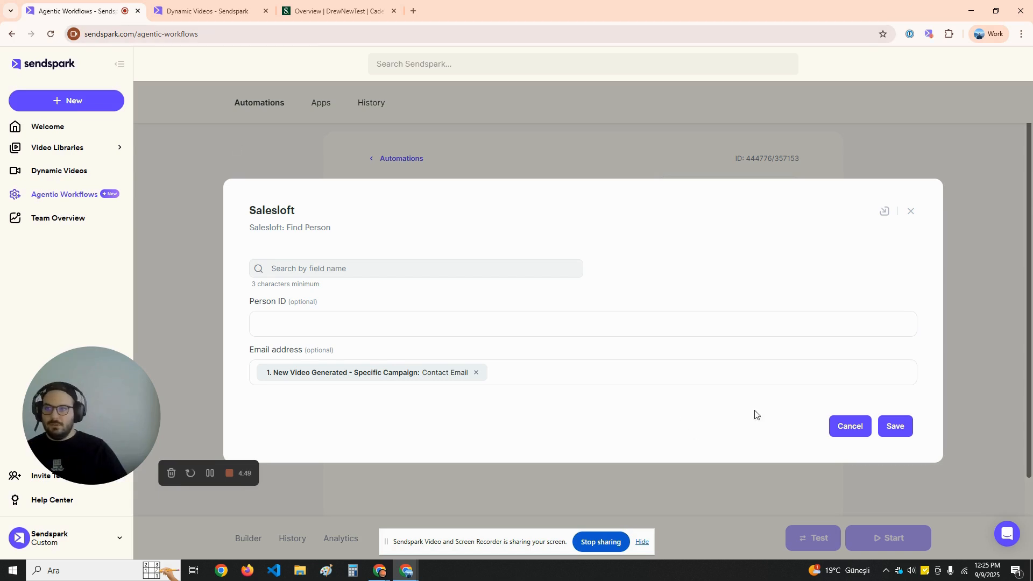
pyautogui.click(897, 428)
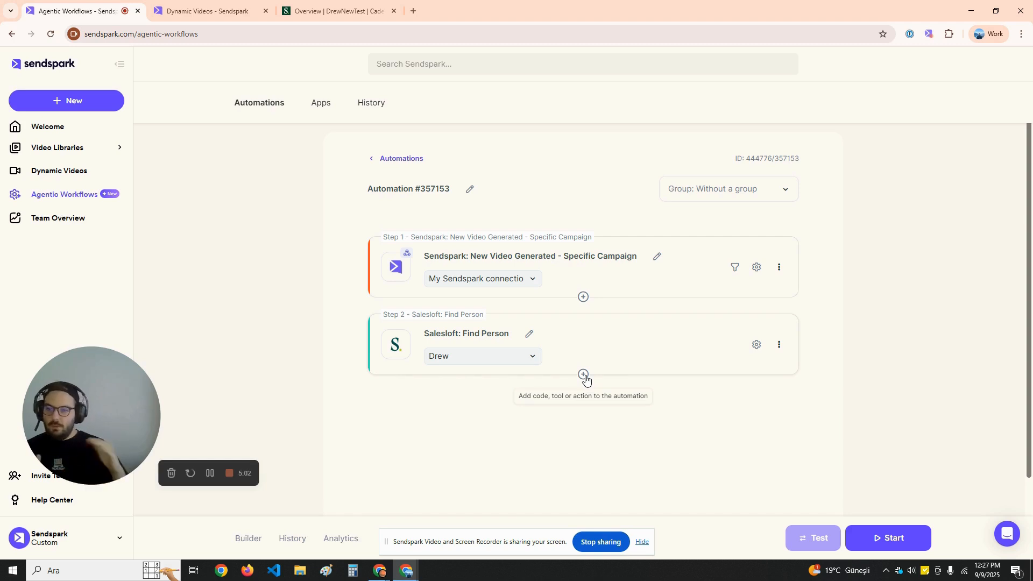
# Add a Salesloft Update Person action after Find Person on the existing Salesloft account connection
pyautogui.click(585, 377)
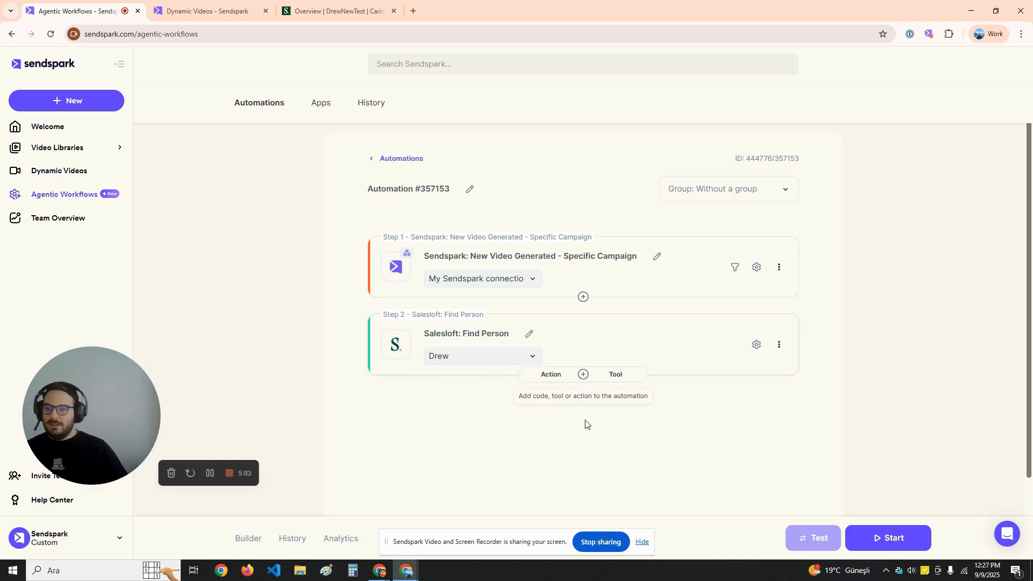
pyautogui.click(551, 377)
pyautogui.click(462, 298)
pyautogui.write('sa')
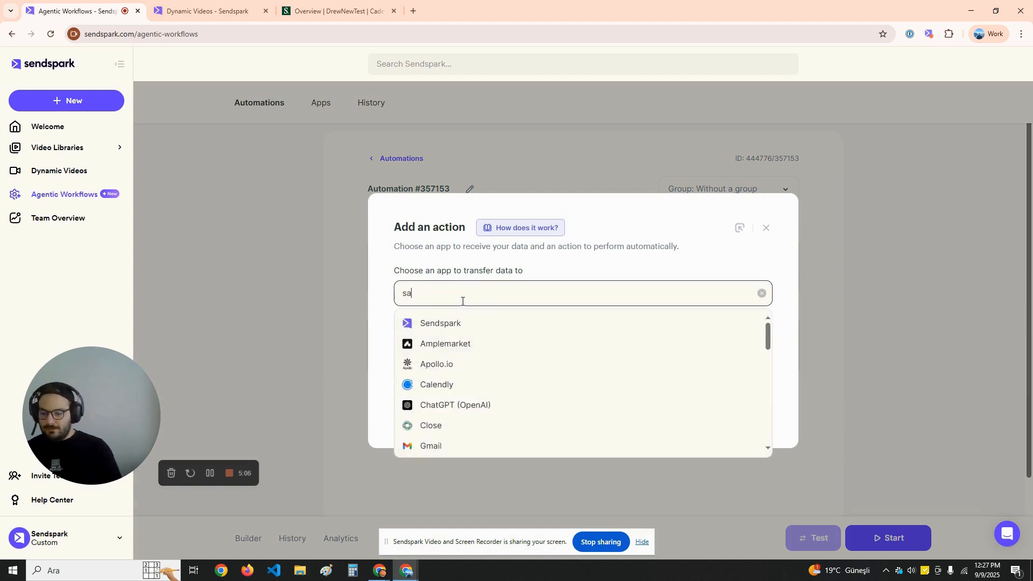
pyautogui.write('lesloft')
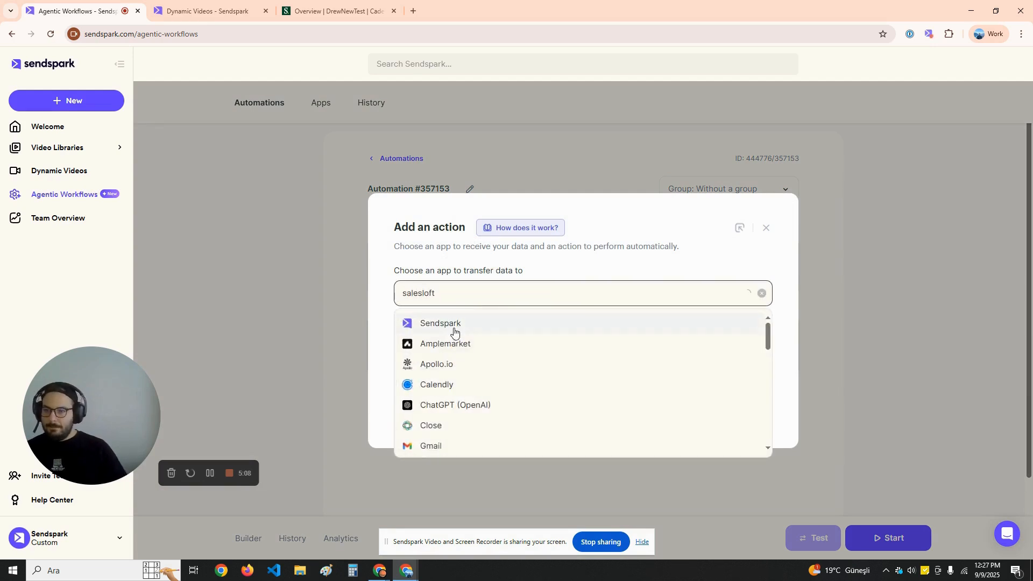
pyautogui.click(472, 326)
pyautogui.click(473, 343)
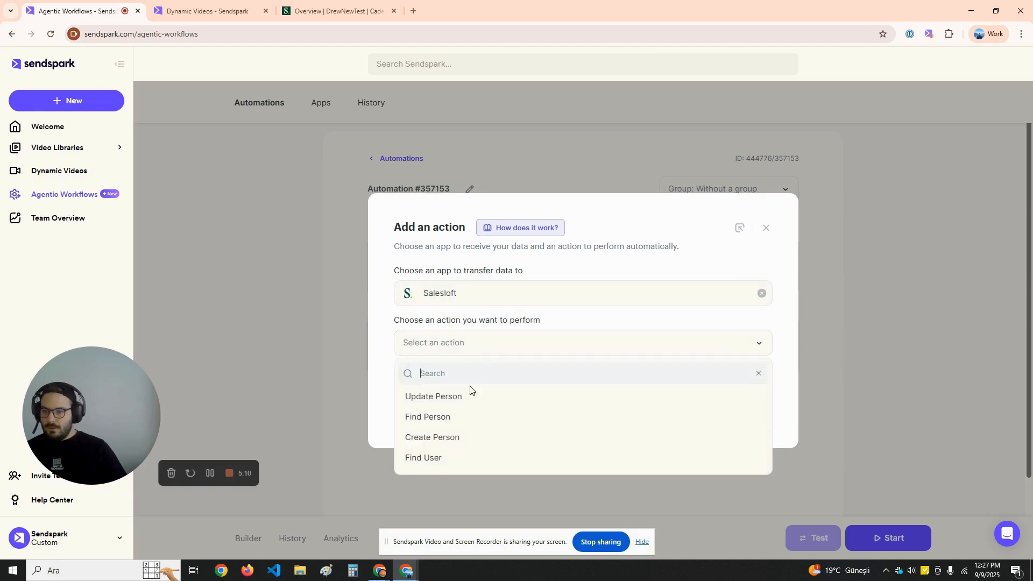
pyautogui.click(462, 399)
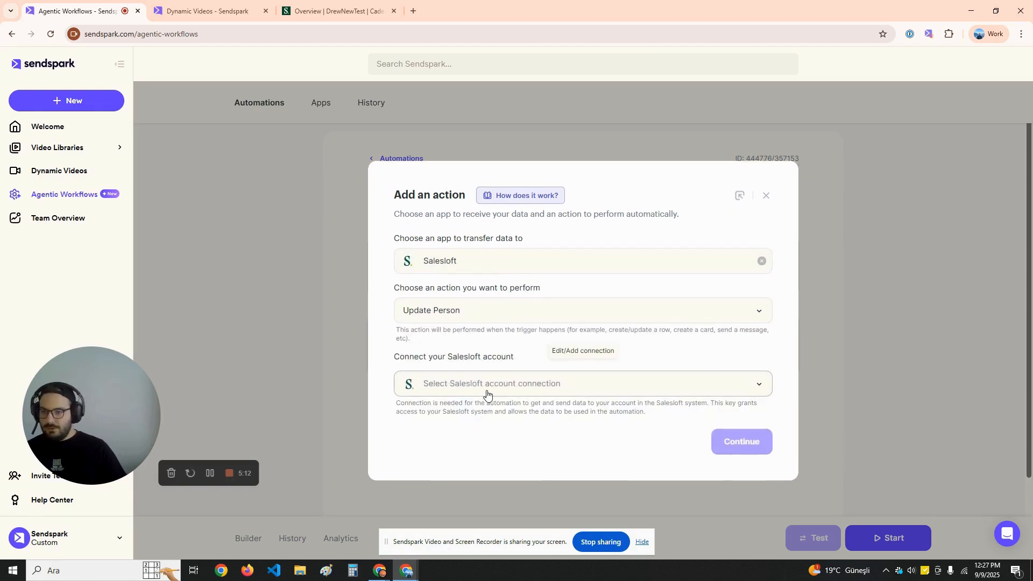
pyautogui.click(485, 392)
pyautogui.click(422, 416)
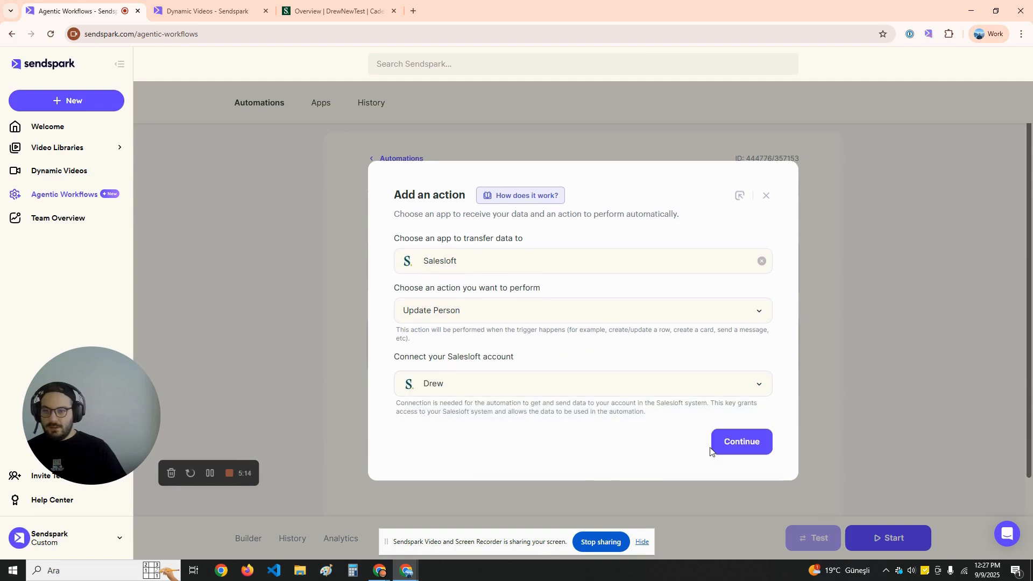
pyautogui.click(741, 443)
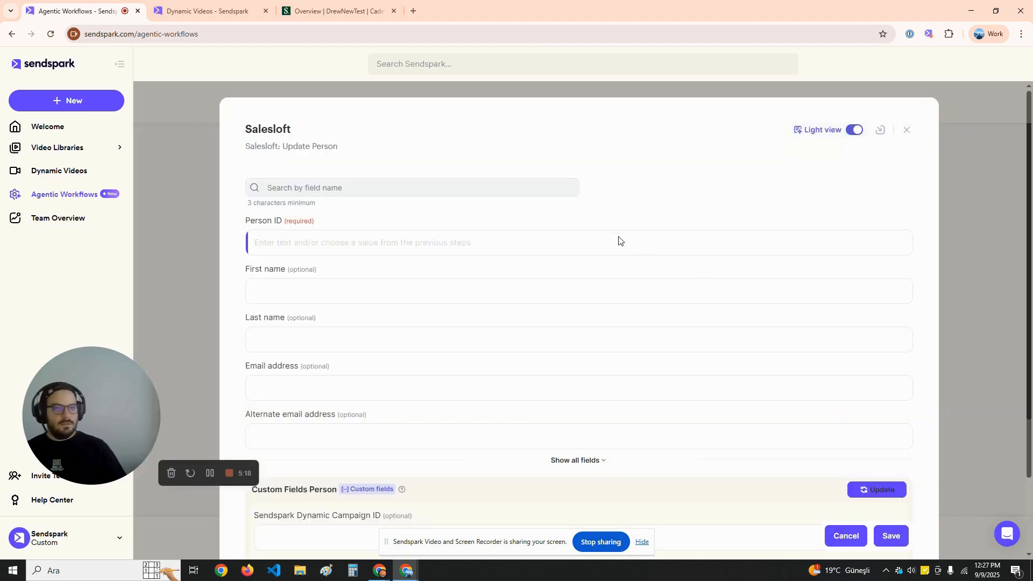
# Fill Update Person's Person ID from the Find Person result
pyautogui.click(337, 248)
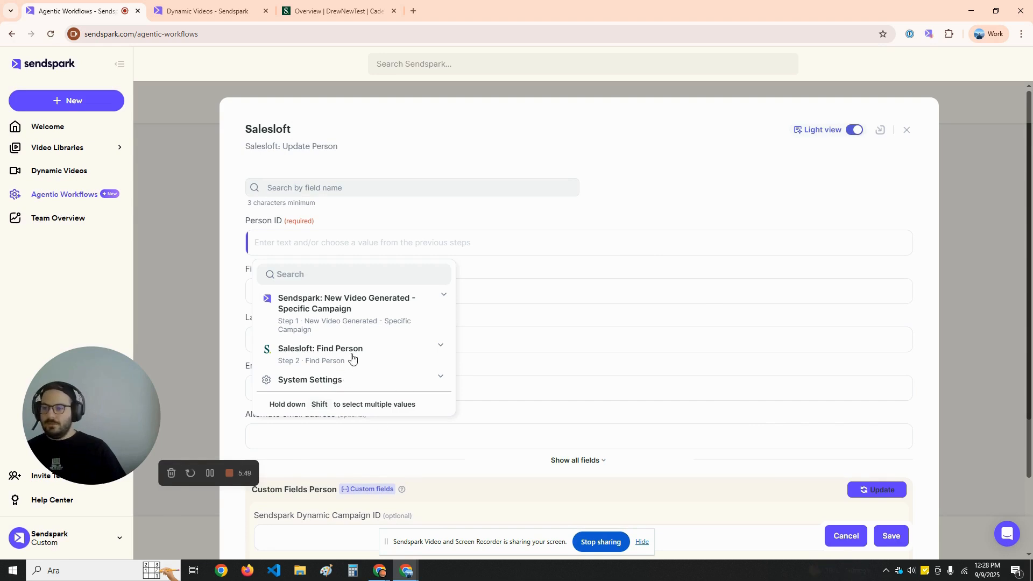
pyautogui.click(373, 361)
pyautogui.scroll(-2, 357, 325)
pyautogui.scroll(2, 334, 355)
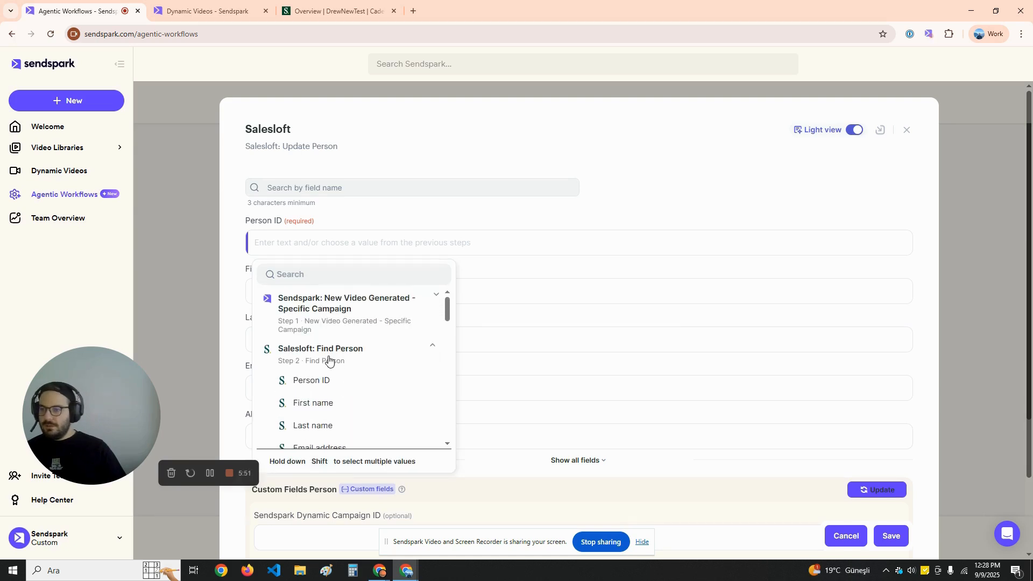
pyautogui.click(330, 380)
# Map First name and Last name to the matching Find Person outputs
pyautogui.click(332, 285)
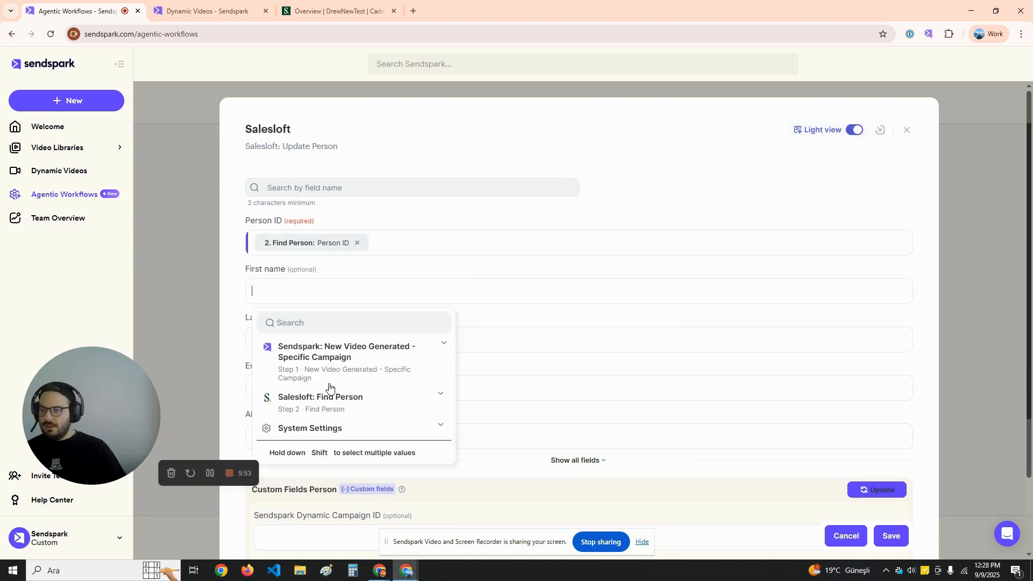
pyautogui.click(330, 393)
pyautogui.scroll(-2, 327, 435)
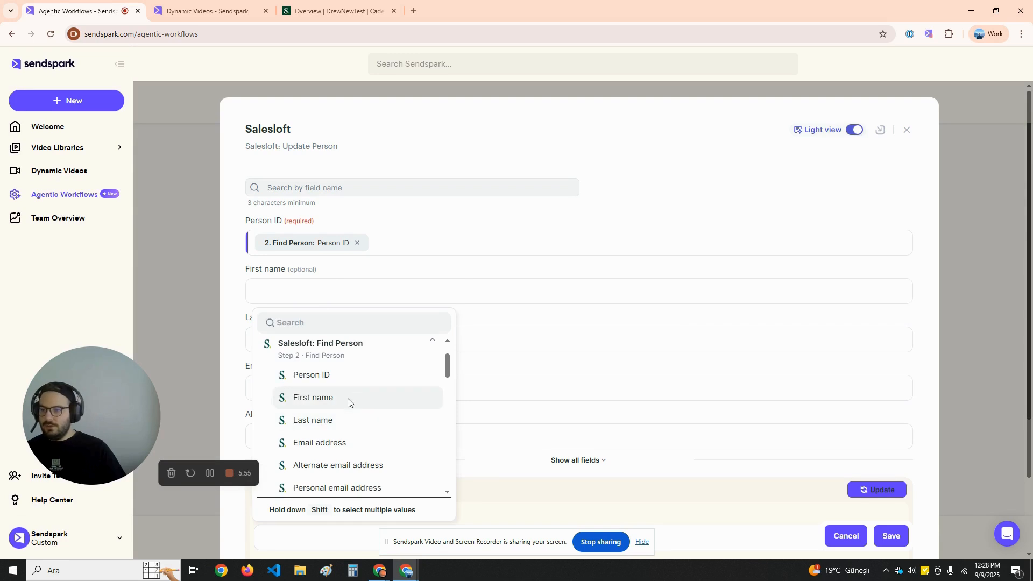
pyautogui.click(348, 400)
pyautogui.click(330, 344)
pyautogui.click(342, 444)
pyautogui.scroll(-2, 341, 431)
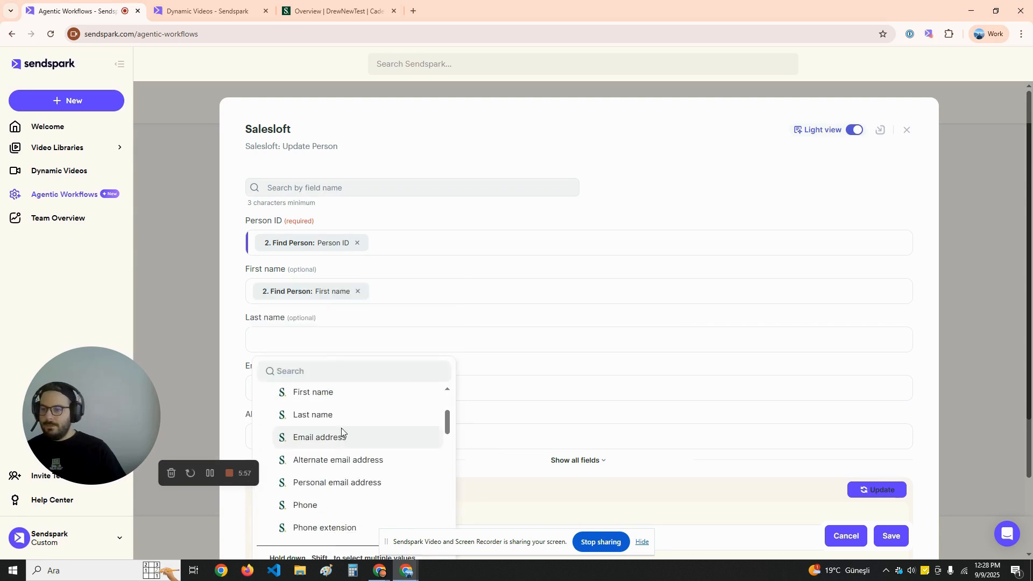
pyautogui.click(339, 414)
# Map Email address to Find Person's Email address, replacing a wrong First name value, and save
pyautogui.scroll(-3, 345, 358)
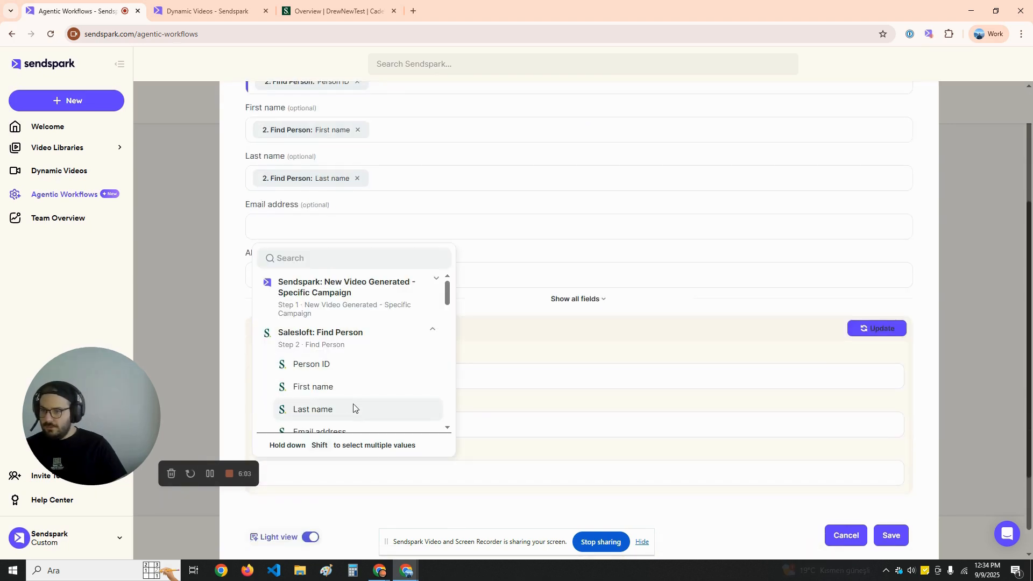
pyautogui.click(340, 391)
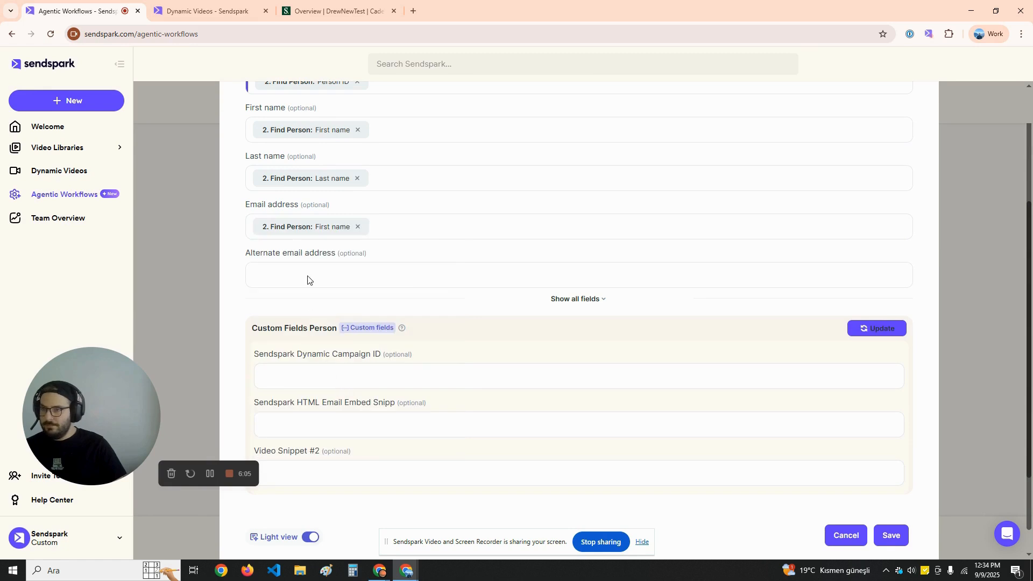
pyautogui.click(357, 226)
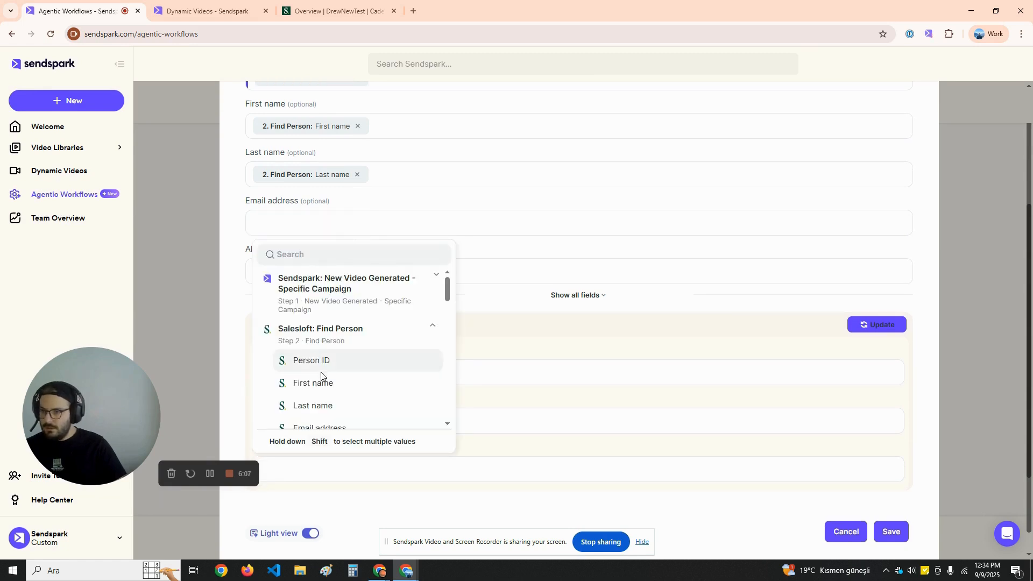
pyautogui.scroll(-2, 325, 401)
pyautogui.click(343, 322)
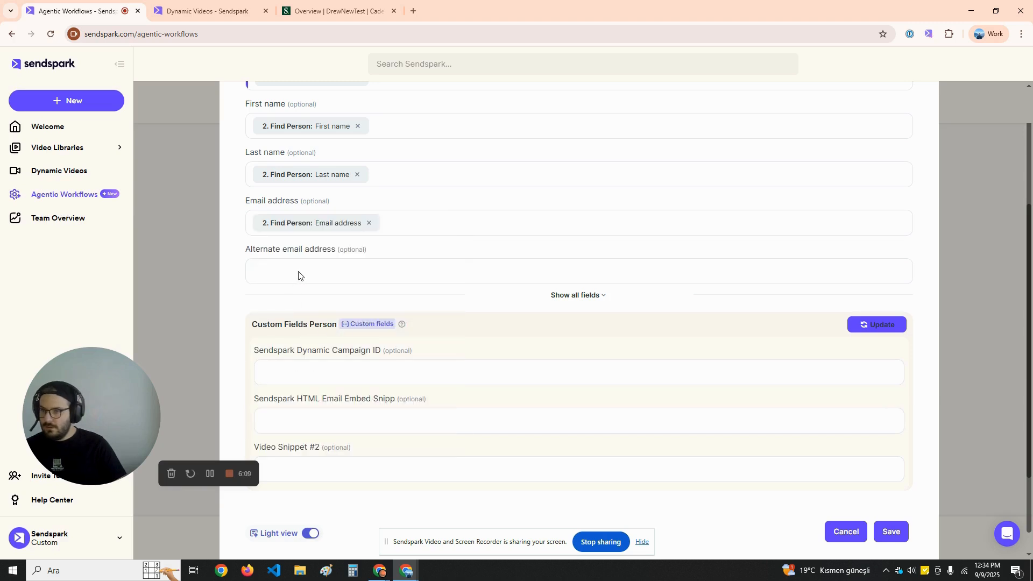
pyautogui.click(569, 295)
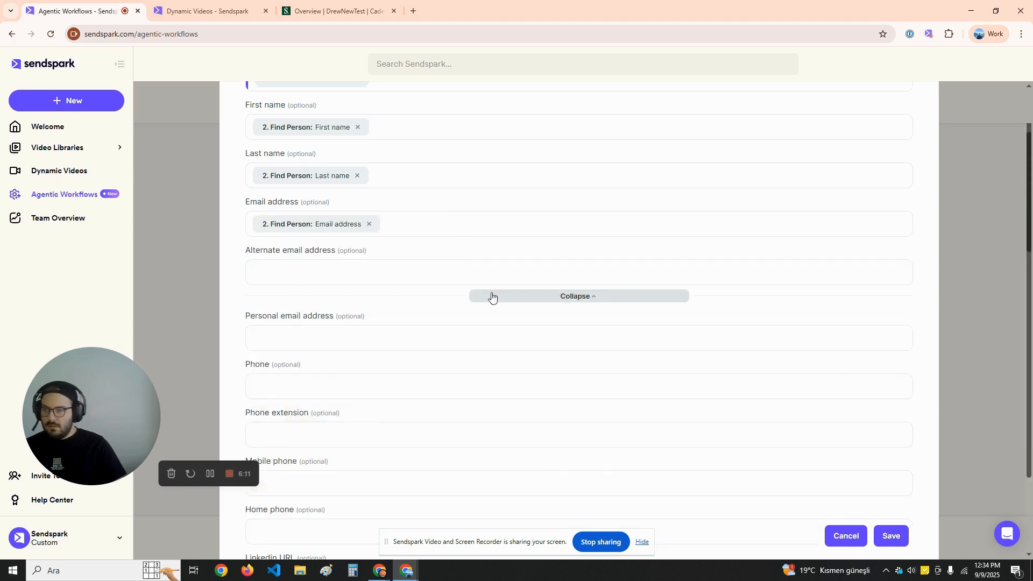
pyautogui.scroll(-9, 452, 443)
pyautogui.scroll(2, 411, 415)
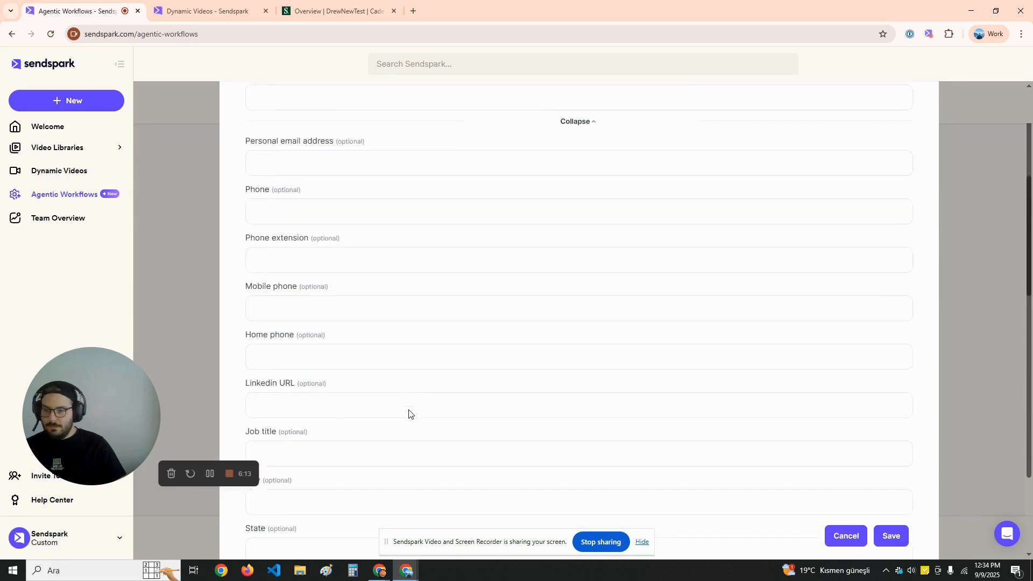
pyautogui.scroll(-15, 468, 457)
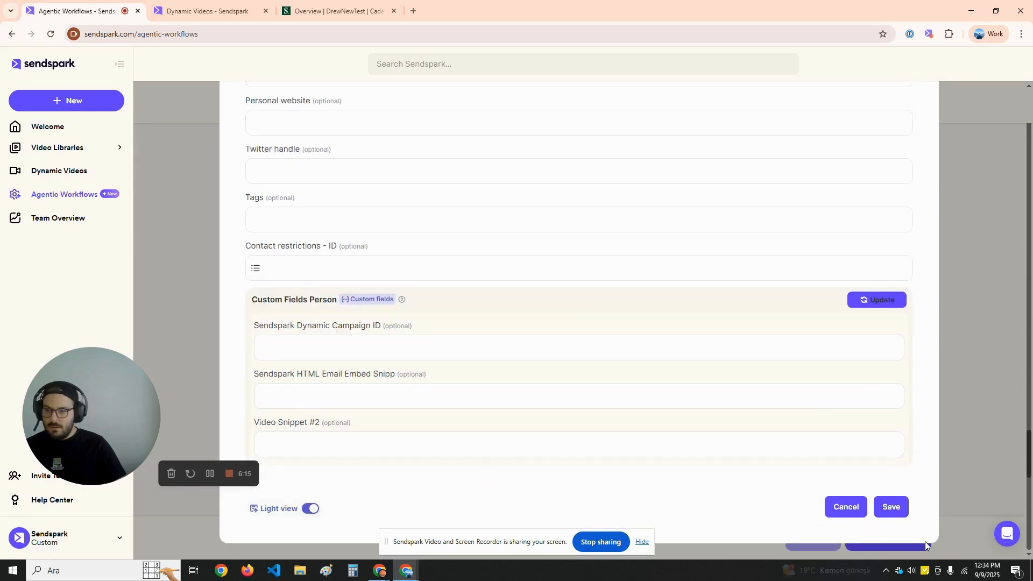
pyautogui.click(889, 508)
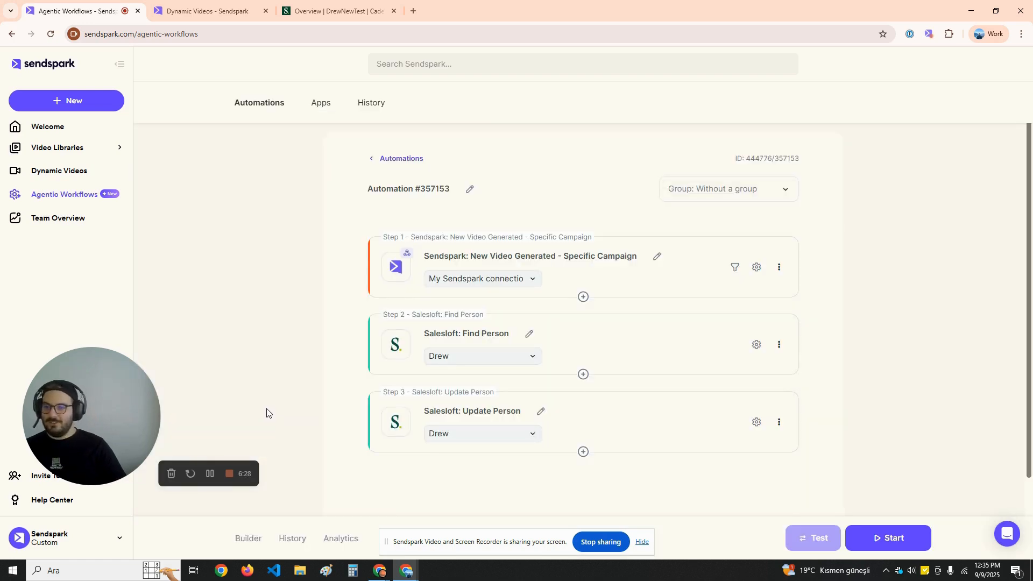
# Open the drew test dynamic-video campaign and its contacts editor
pyautogui.click(167, 4)
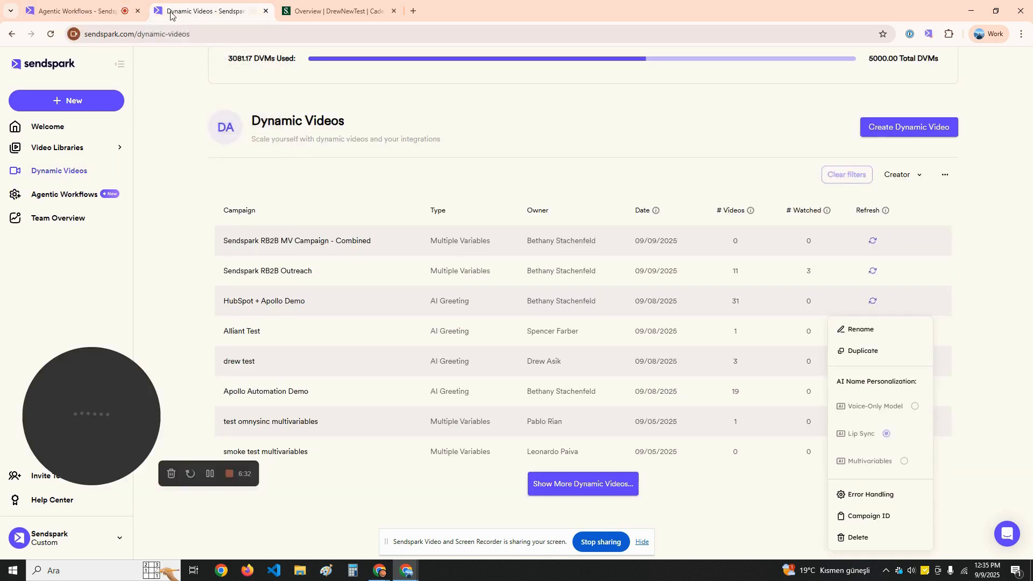
pyautogui.click(241, 363)
pyautogui.click(247, 363)
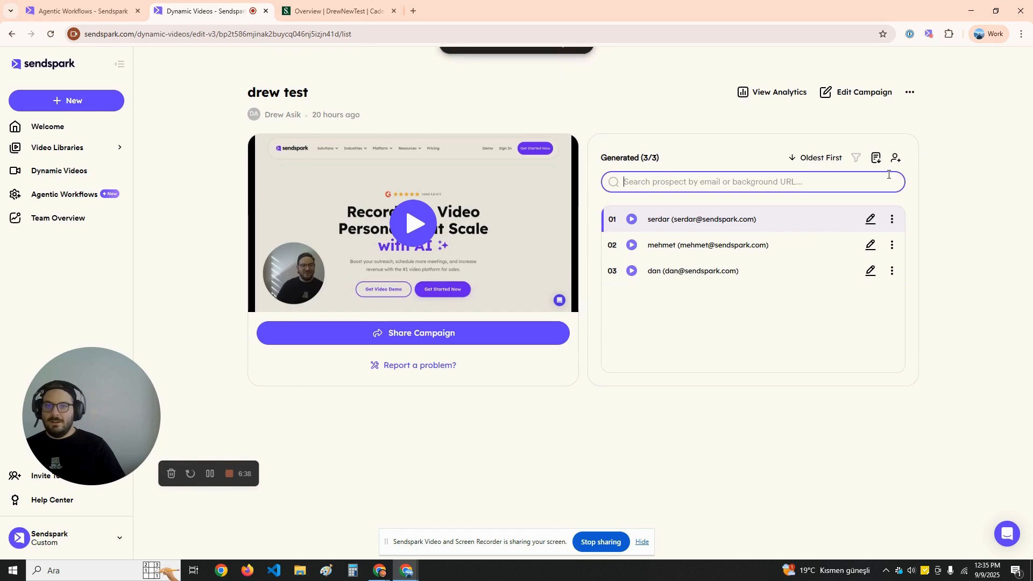
pyautogui.click(896, 158)
pyautogui.click(340, 236)
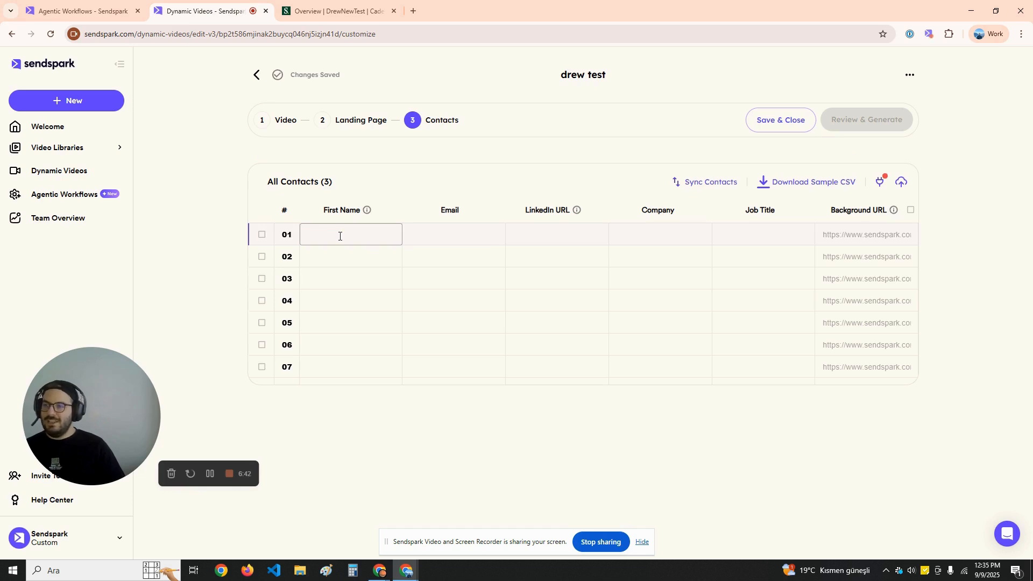
# Add contact 'Test' with a test e-mail and sendspark.com background, then generate its video
pyautogui.click(340, 236)
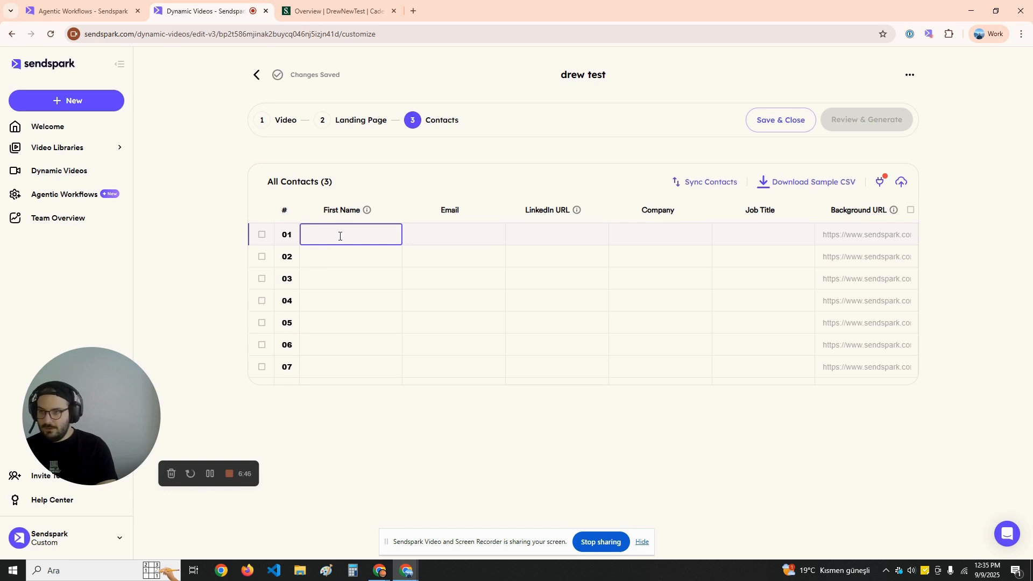
pyautogui.write('Test')
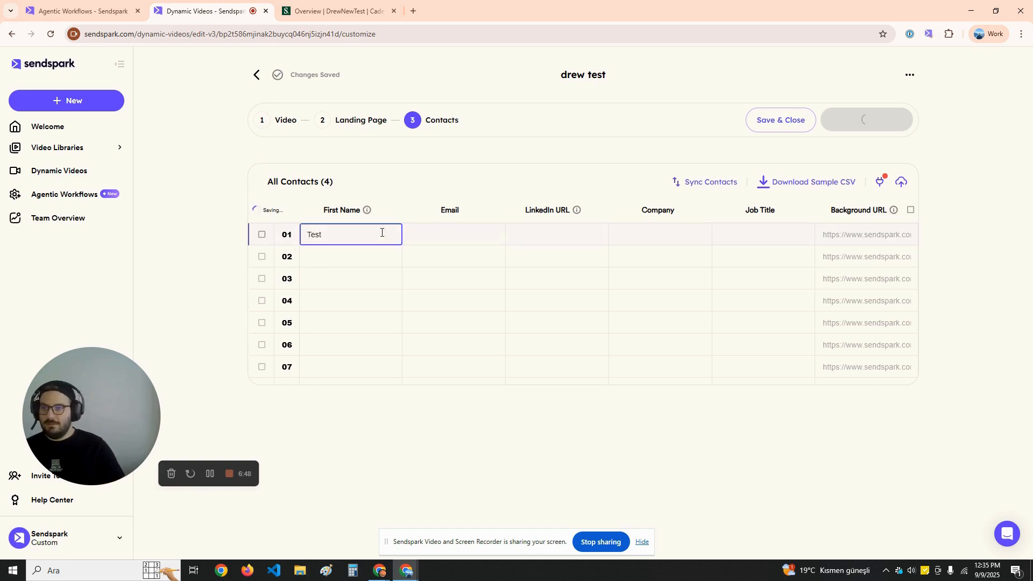
pyautogui.click(461, 234)
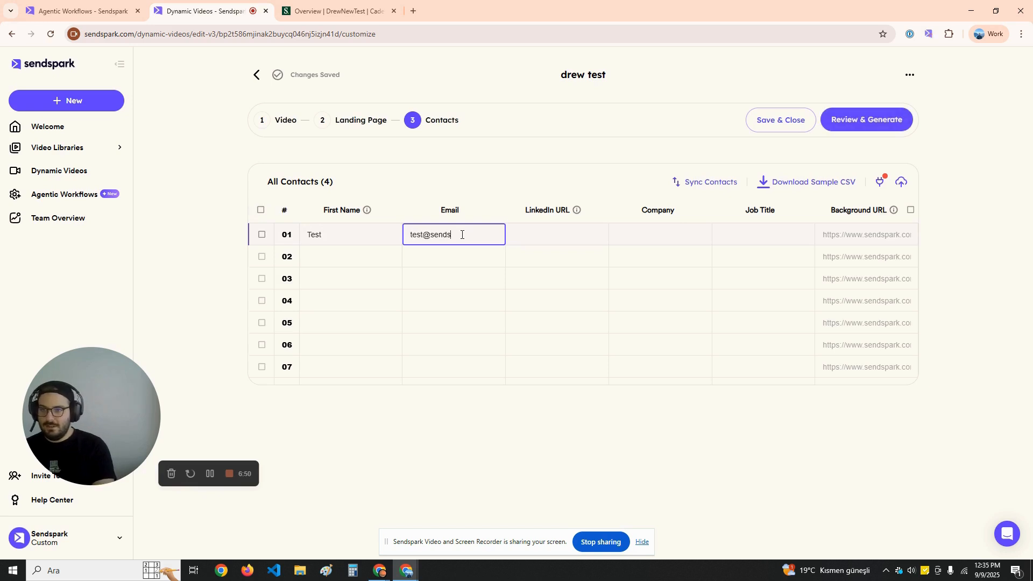
pyautogui.press('Tab')
pyautogui.press('Tab')
pyautogui.press('Tab')
pyautogui.press('Tab')
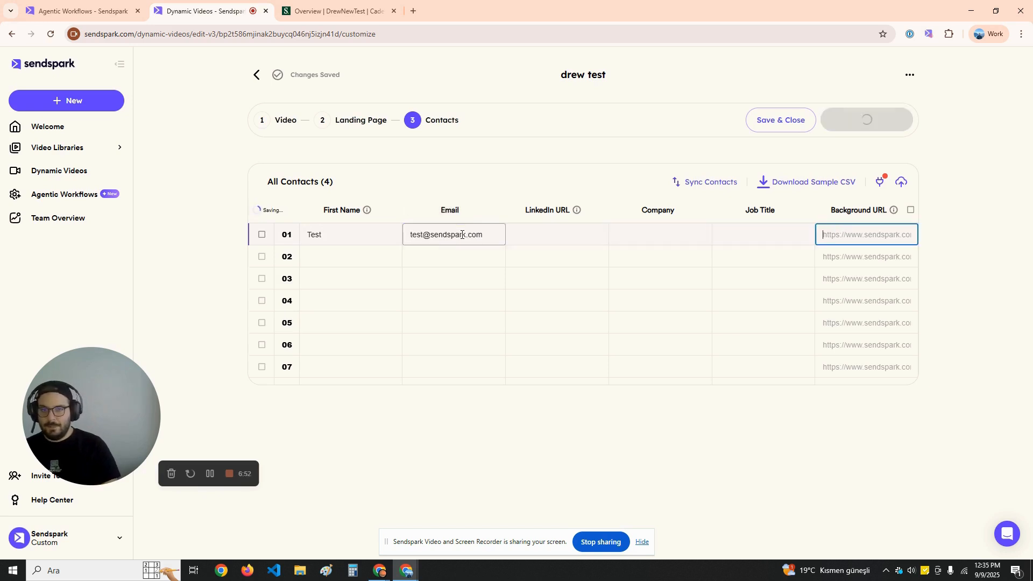
pyautogui.write('sendspark.com')
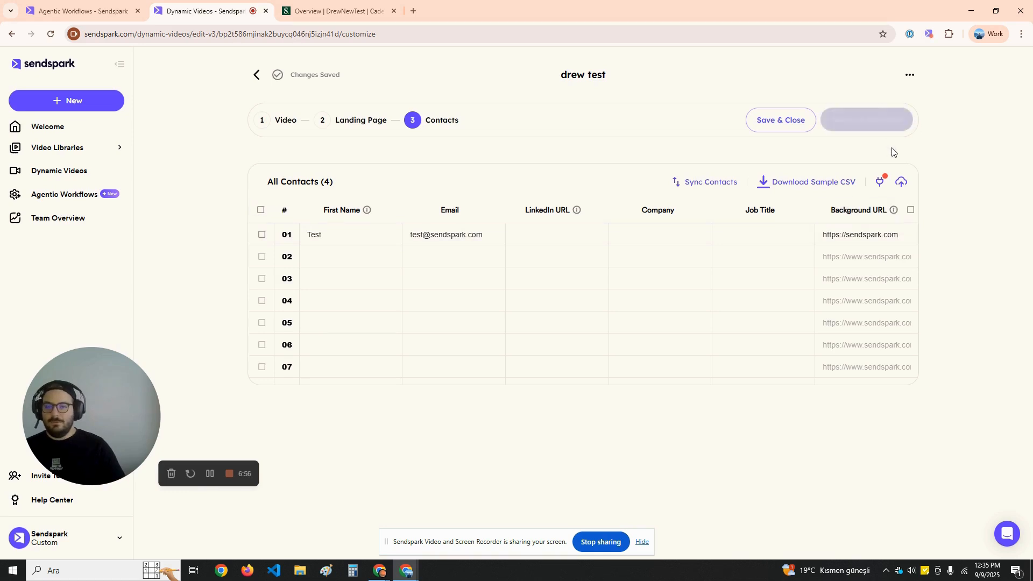
pyautogui.click(883, 128)
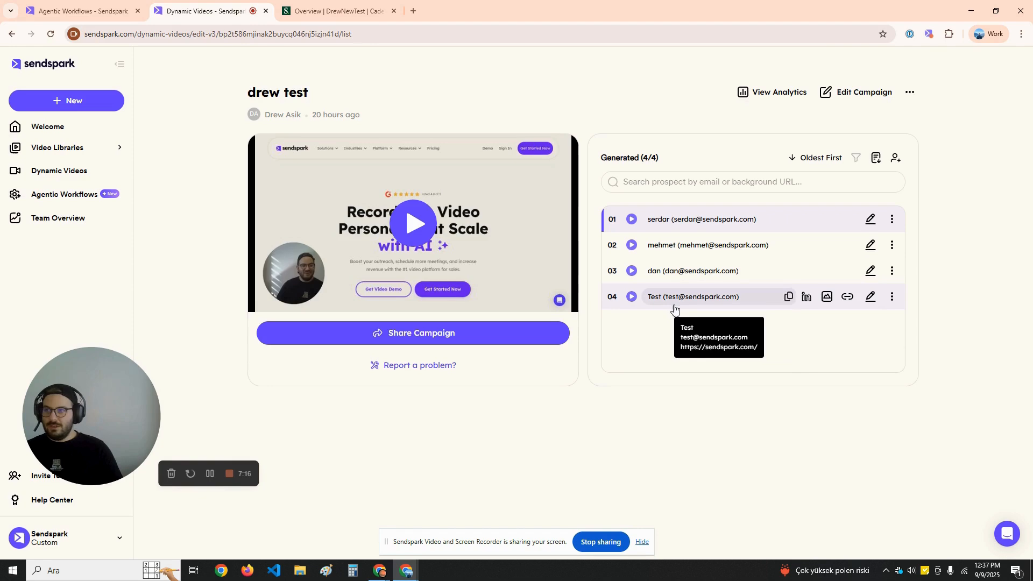
pyautogui.click(81, 10)
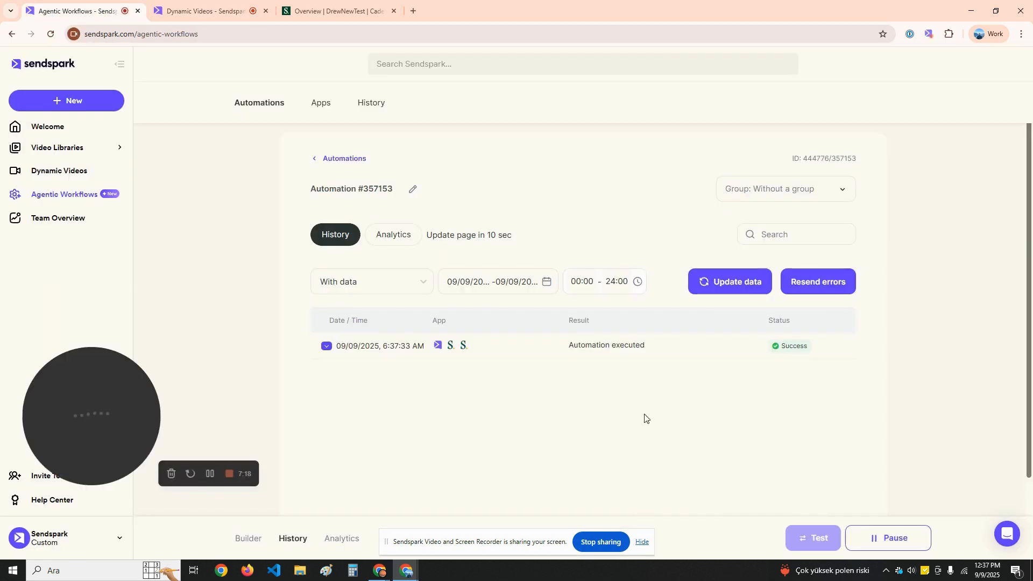
# Refresh the automation history to show the successful 09/09/2025 6:37:33 AM run
pyautogui.click(340, 236)
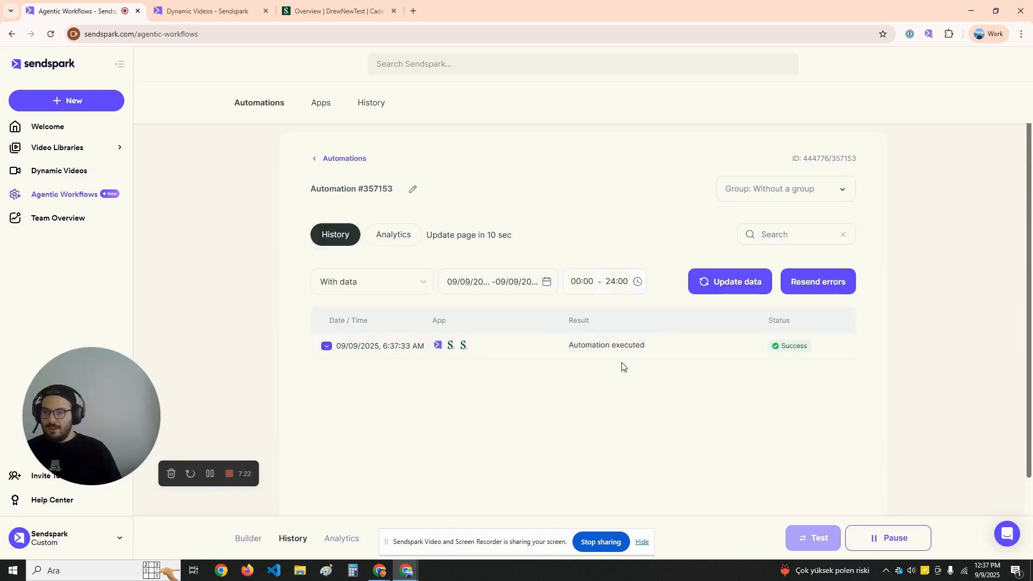